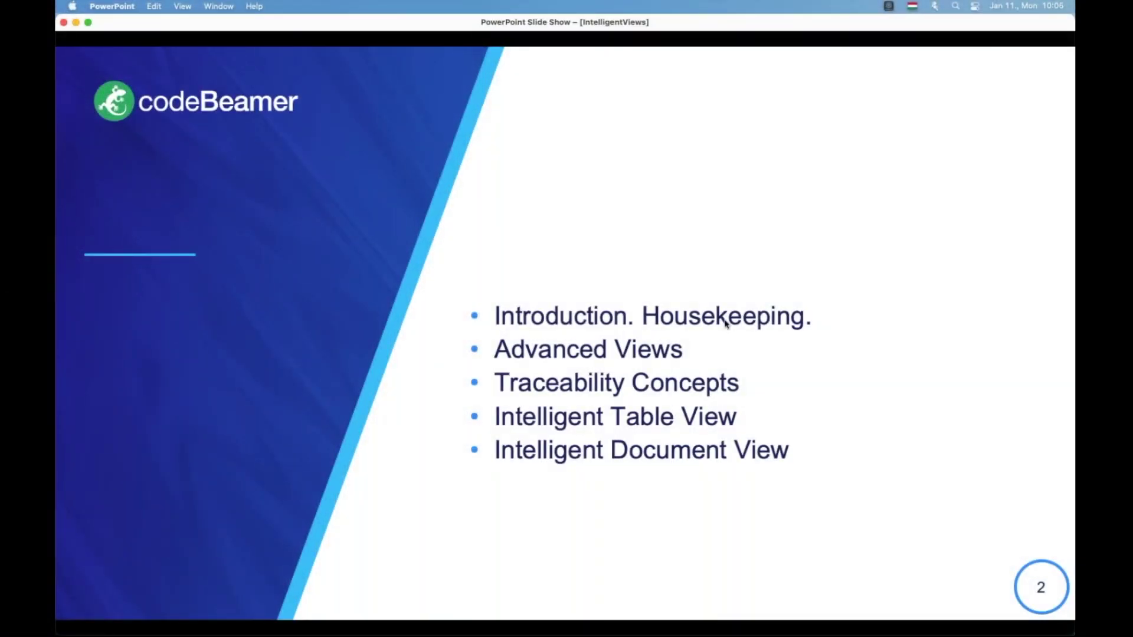
Advance the slide show to reveal the final 'References' agenda bullet on slide two.
key("Right")
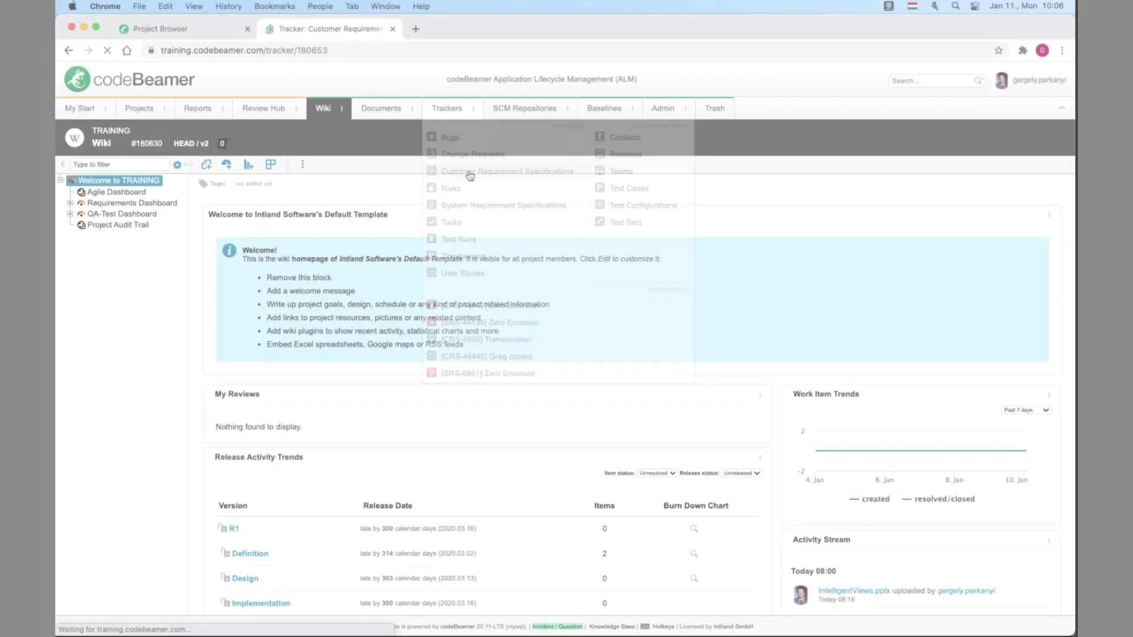
Open the Customer Requirement Specifications tracker and expand the TOP3 folder to see its three requirements.
left_click(468, 177)
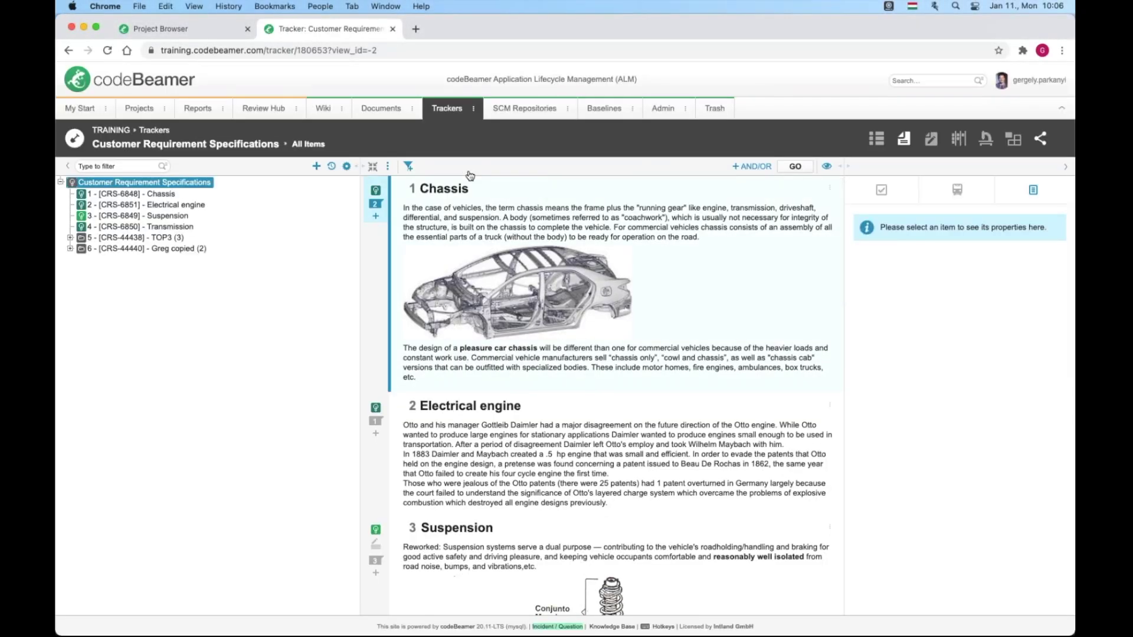
left_click(70, 237)
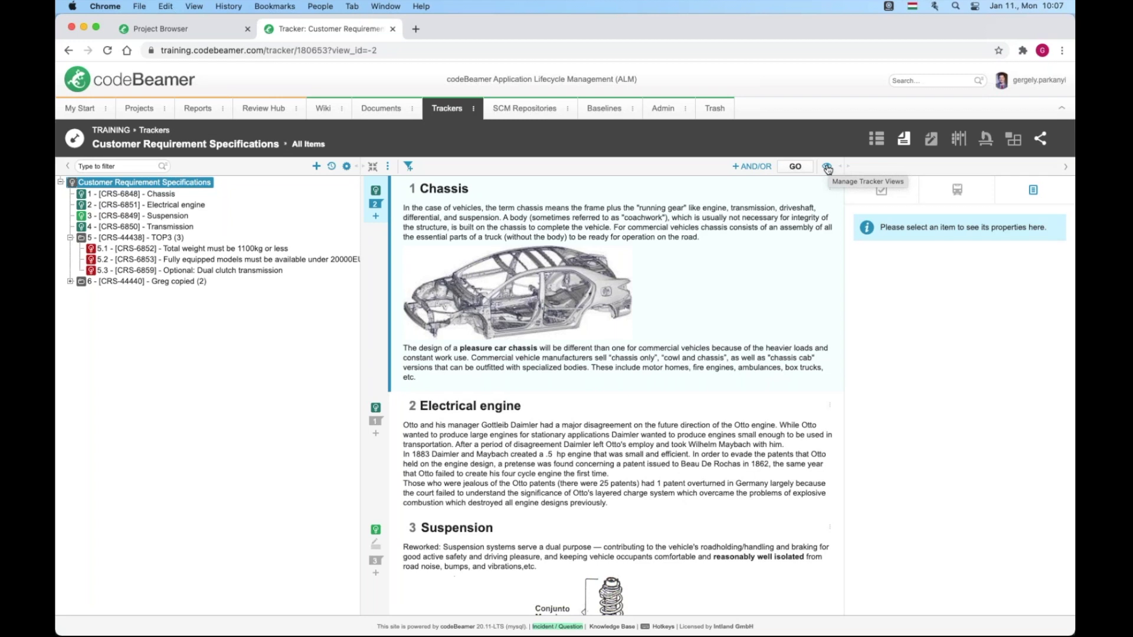
Filter the requirements document by Summary matching 'Total%'.
left_click(827, 168)
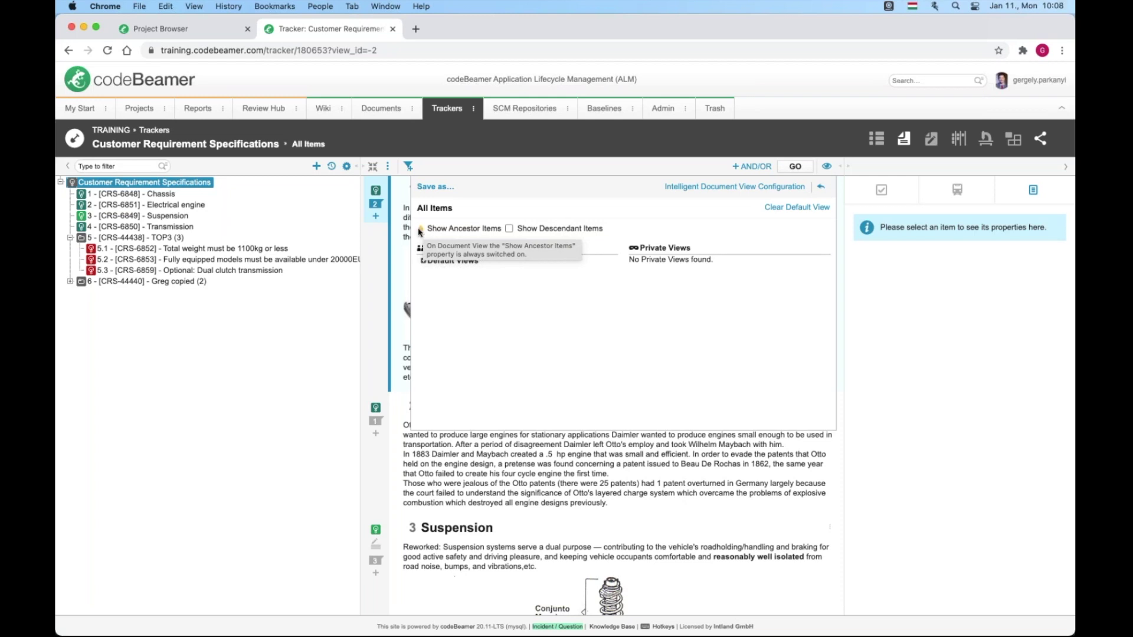
left_click(241, 344)
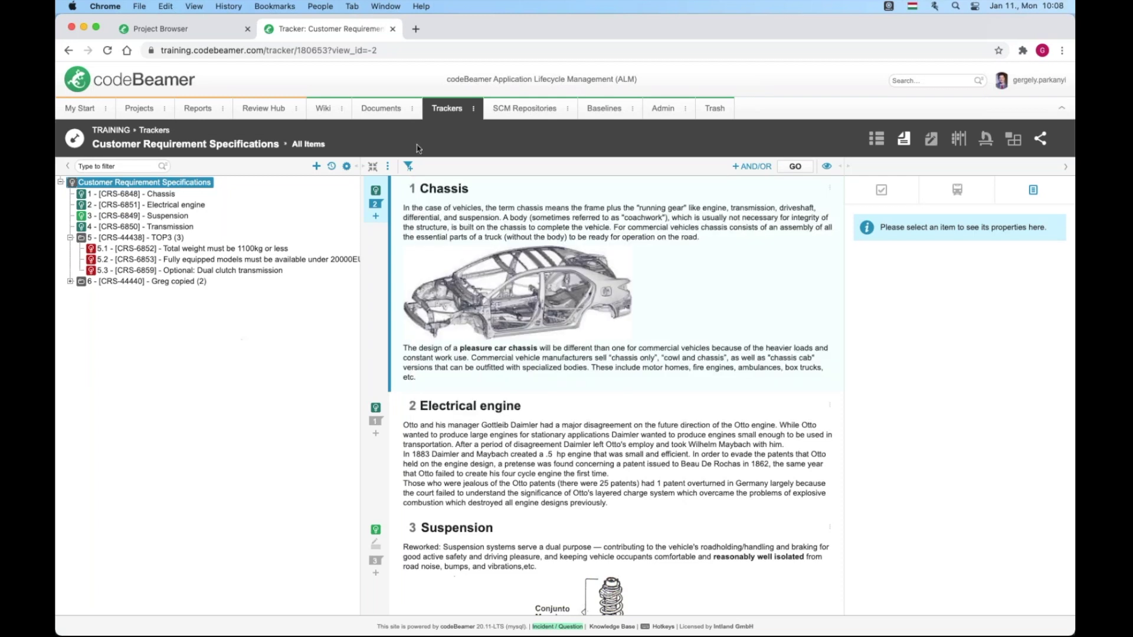
left_click(410, 170)
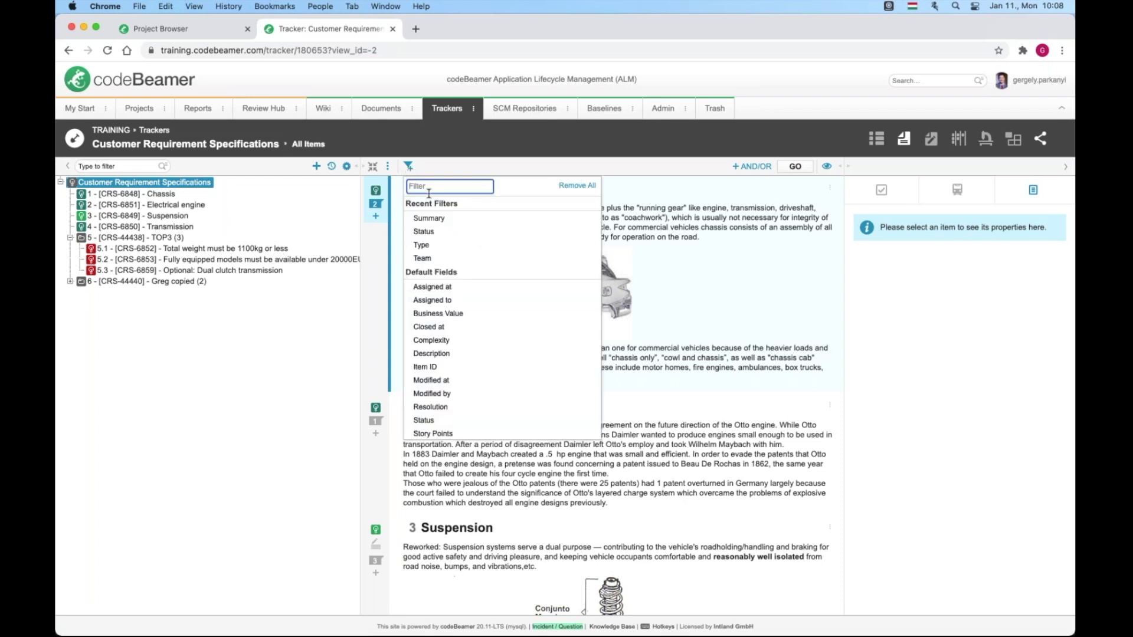
left_click(422, 218)
type("T")
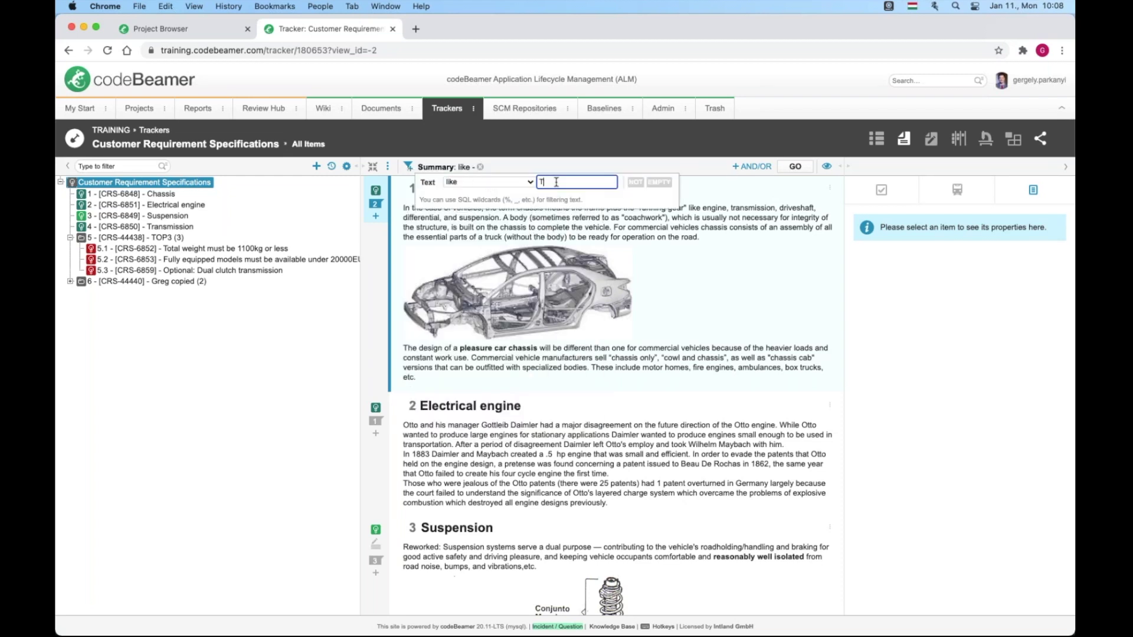
type("otal%")
left_click(794, 167)
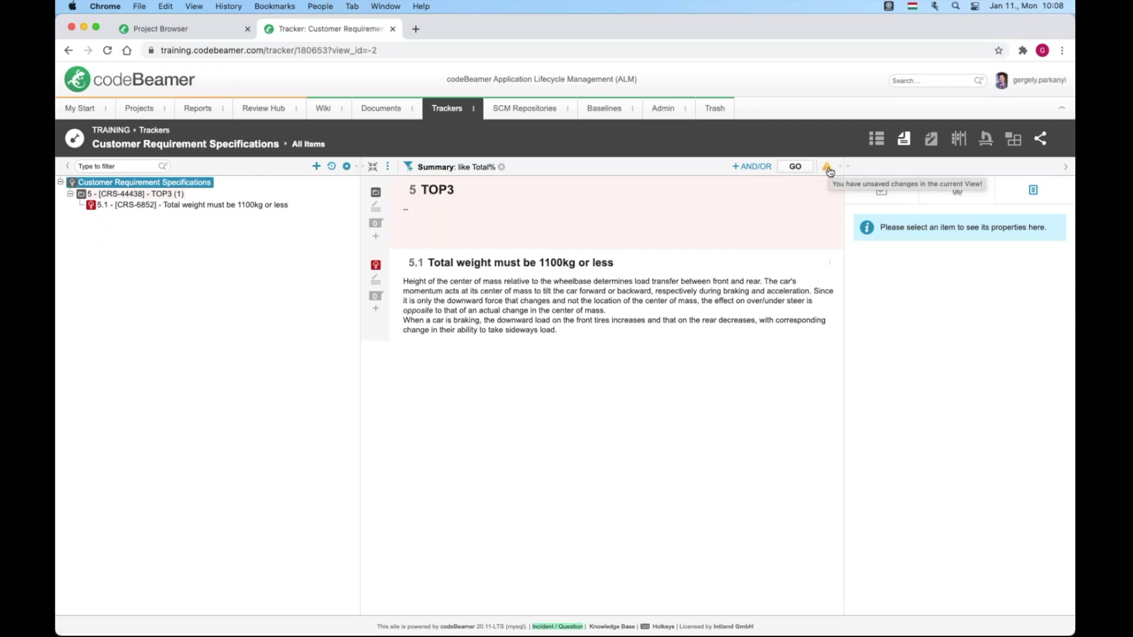
Include descendant items in the view and switch the tracker to table view showing all 11 items.
left_click(827, 169)
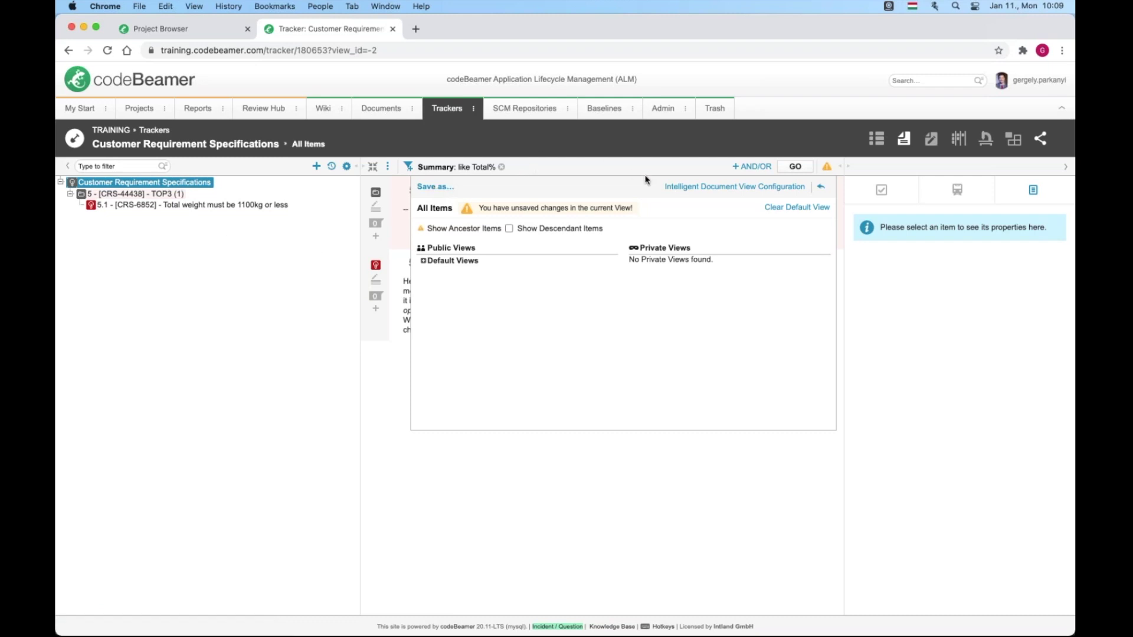
left_click(508, 229)
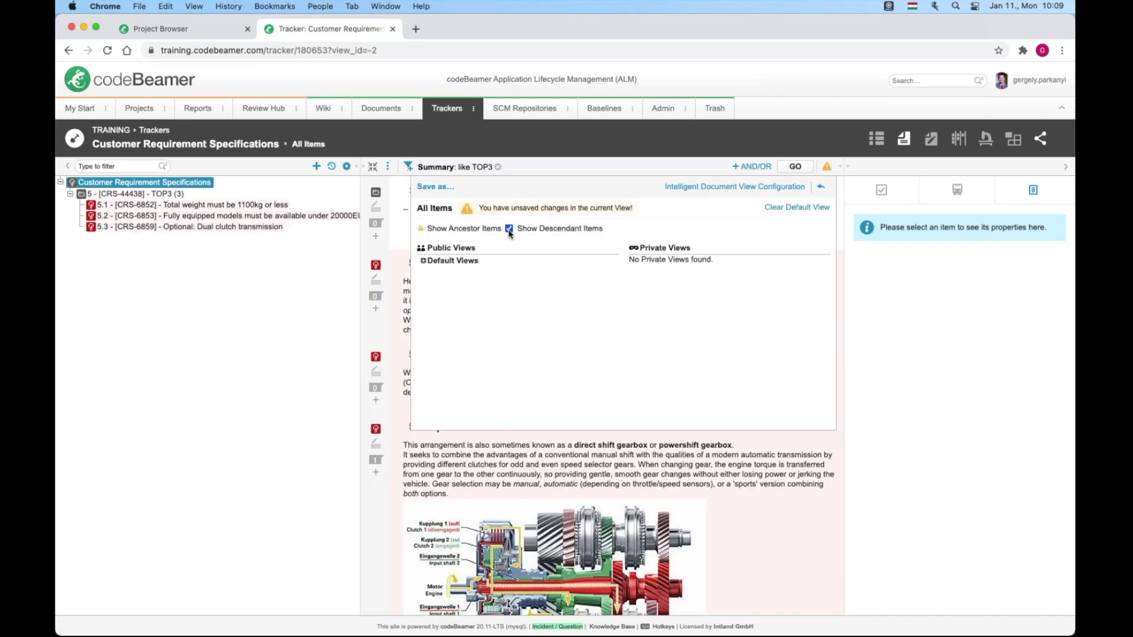
left_click(508, 229)
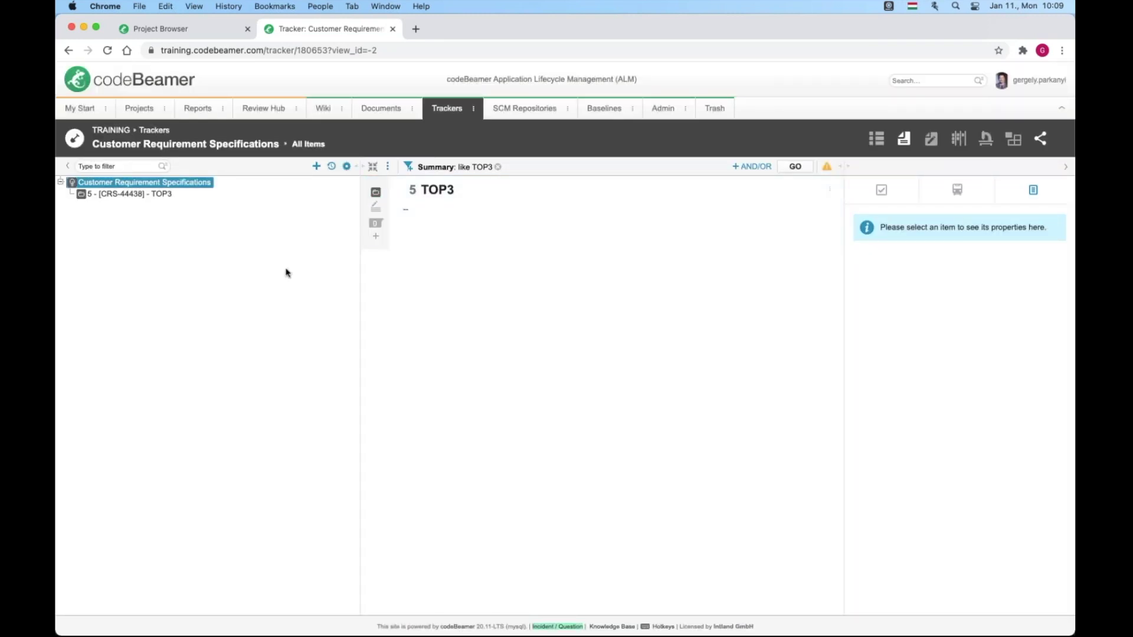
left_click(876, 138)
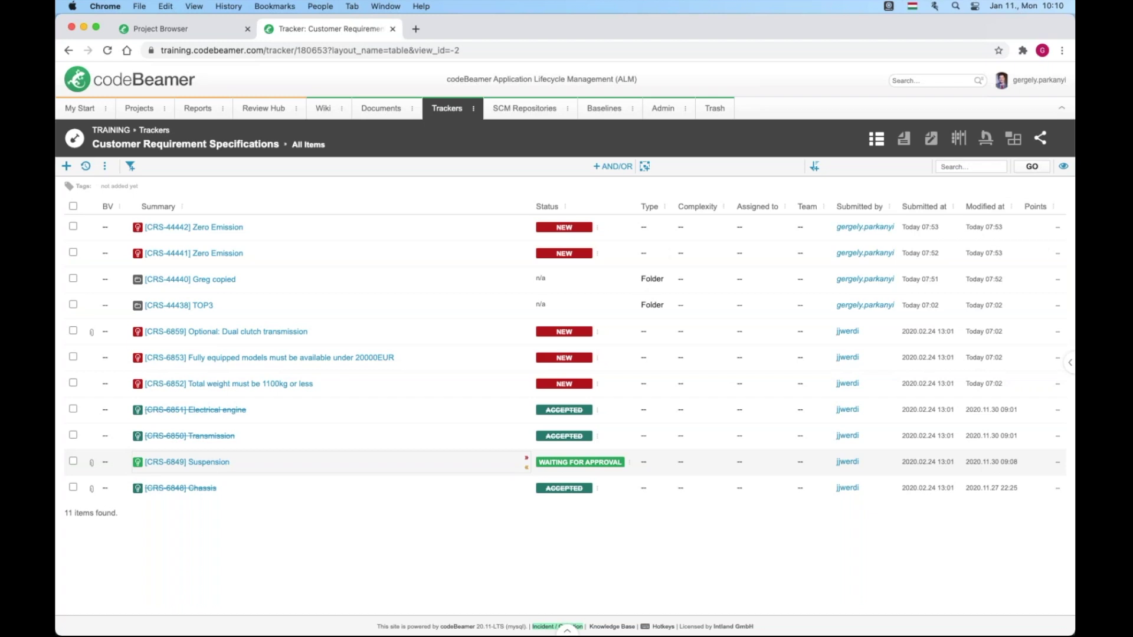
Open the Intelligent Table View Configuration panel beside the 11-item All Items table.
left_click(1064, 166)
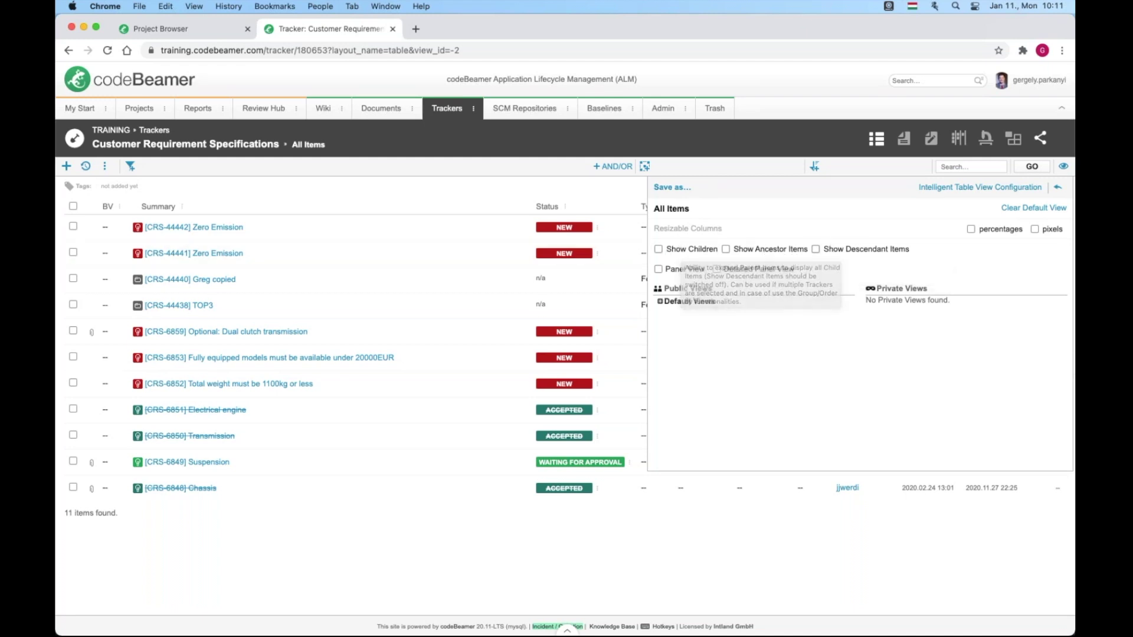
Filter the table by Summary 'Top3%', expand TOP3, and turn Show Children off again.
left_click(658, 249)
left_click(130, 166)
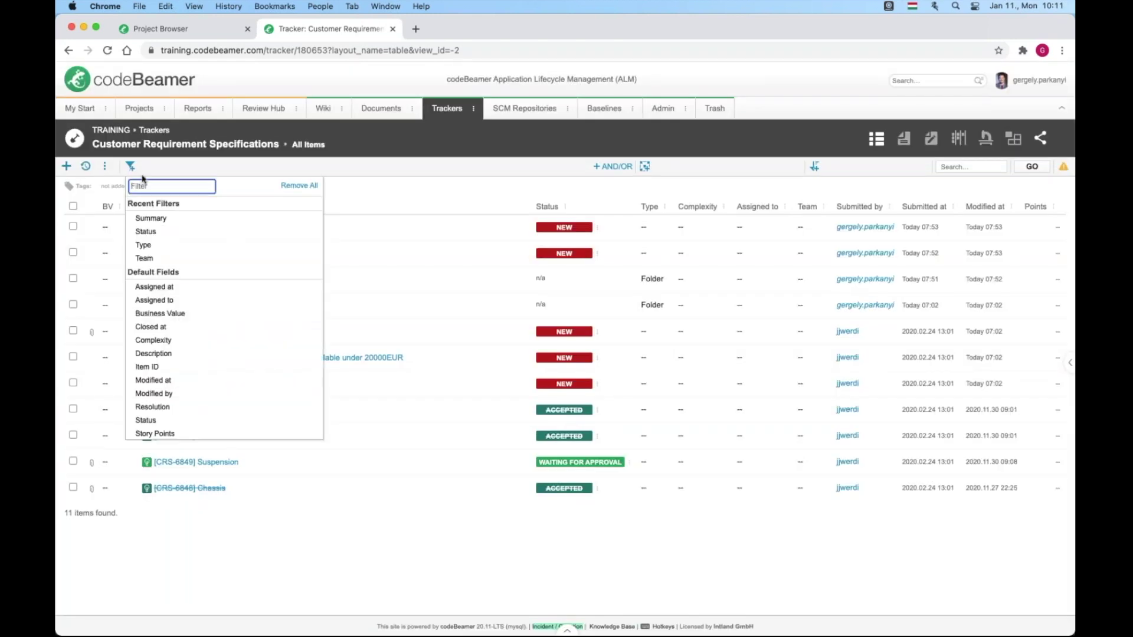
left_click(157, 220)
type("Top3%")
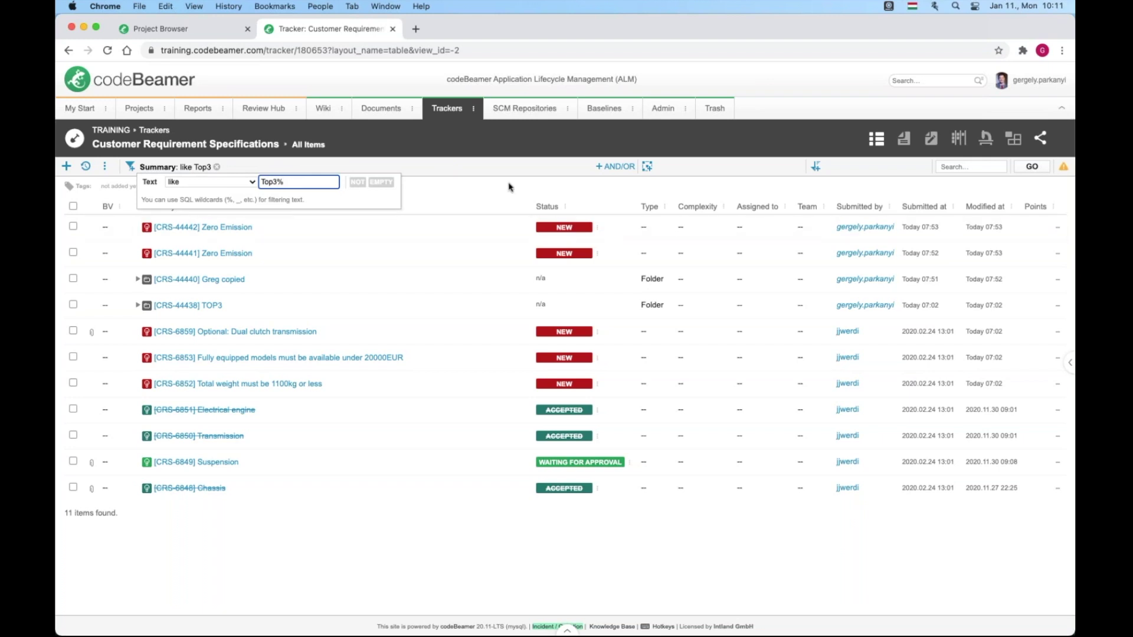
key("Return")
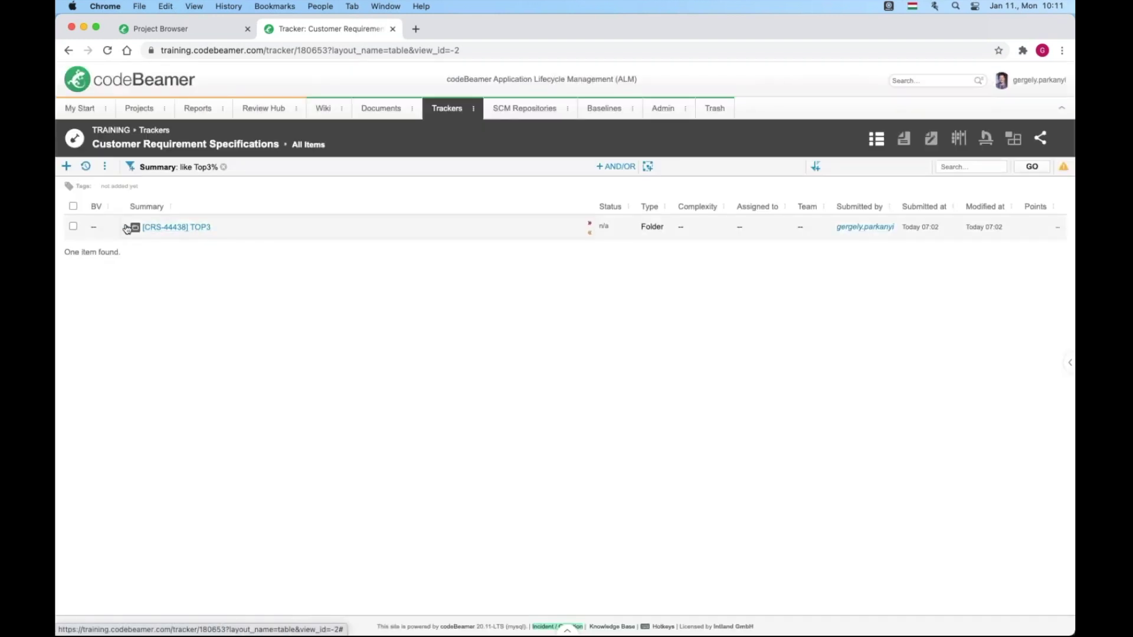
left_click(126, 226)
left_click(648, 167)
left_click(659, 249)
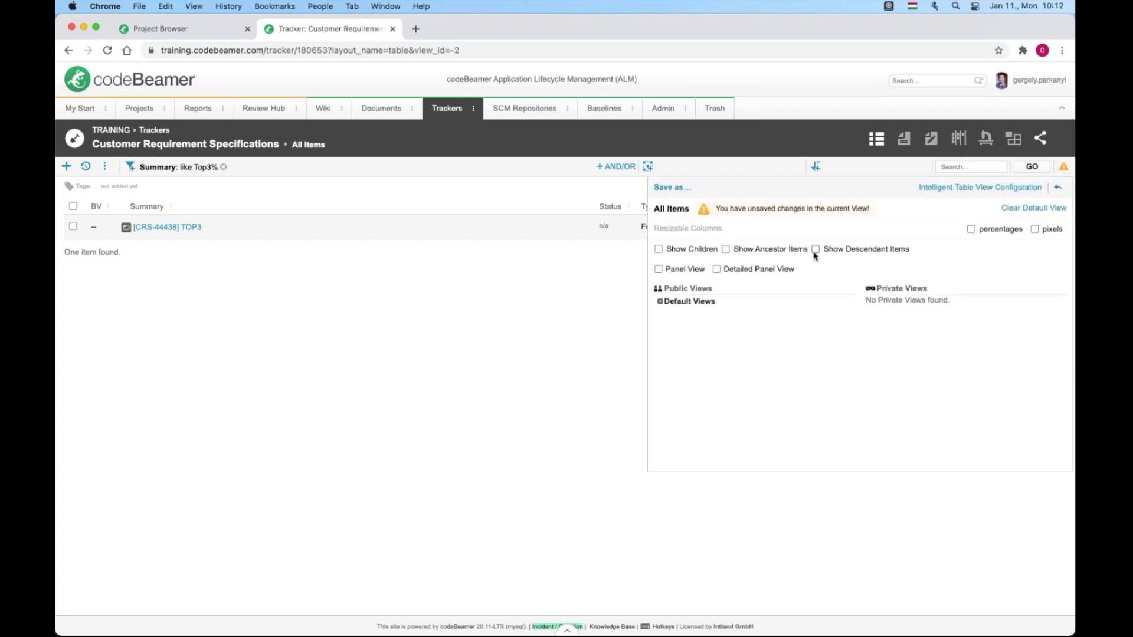
left_click(815, 249)
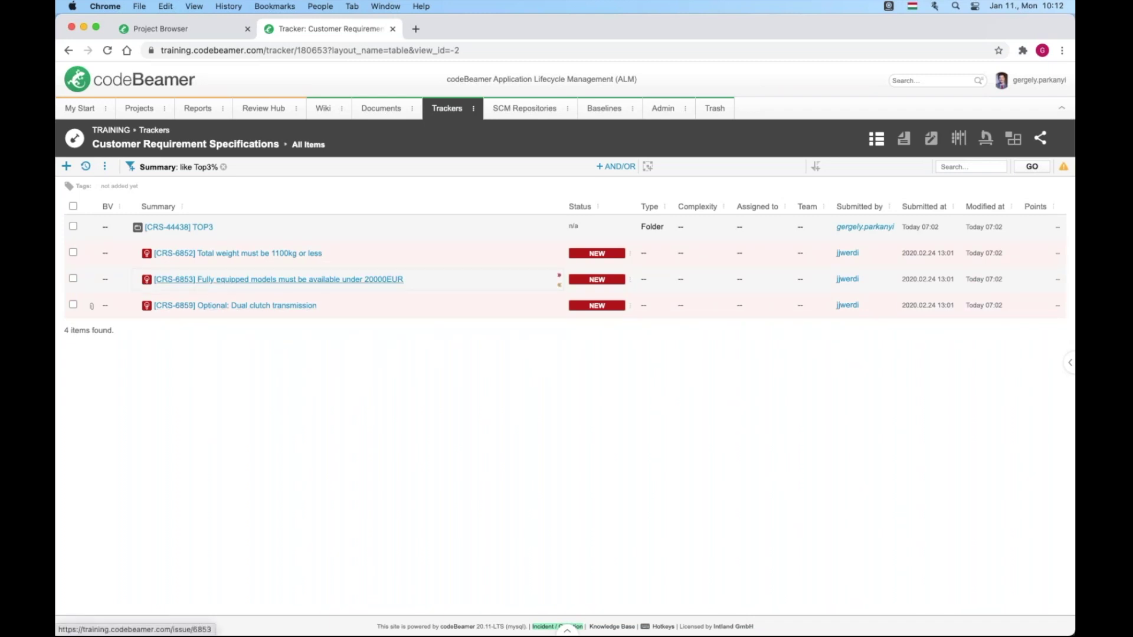
Enable ancestor and descendant items and change the Summary filter to 'Fully%', leaving CRS-6853 under TOP3.
left_click(648, 166)
left_click(727, 254)
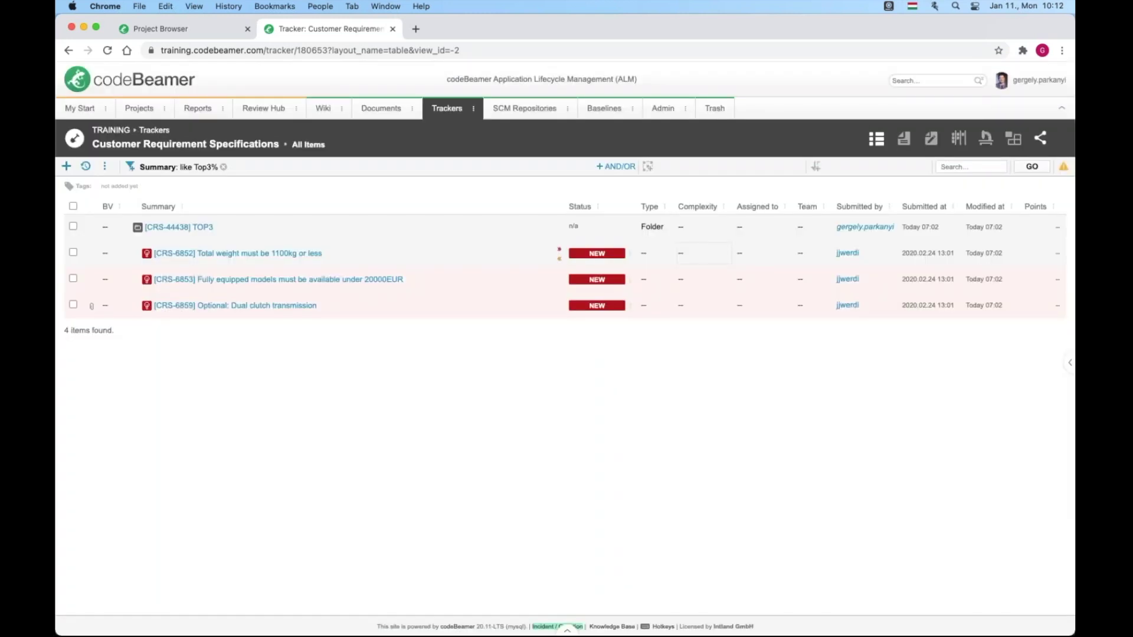
left_click(1063, 166)
left_click(815, 248)
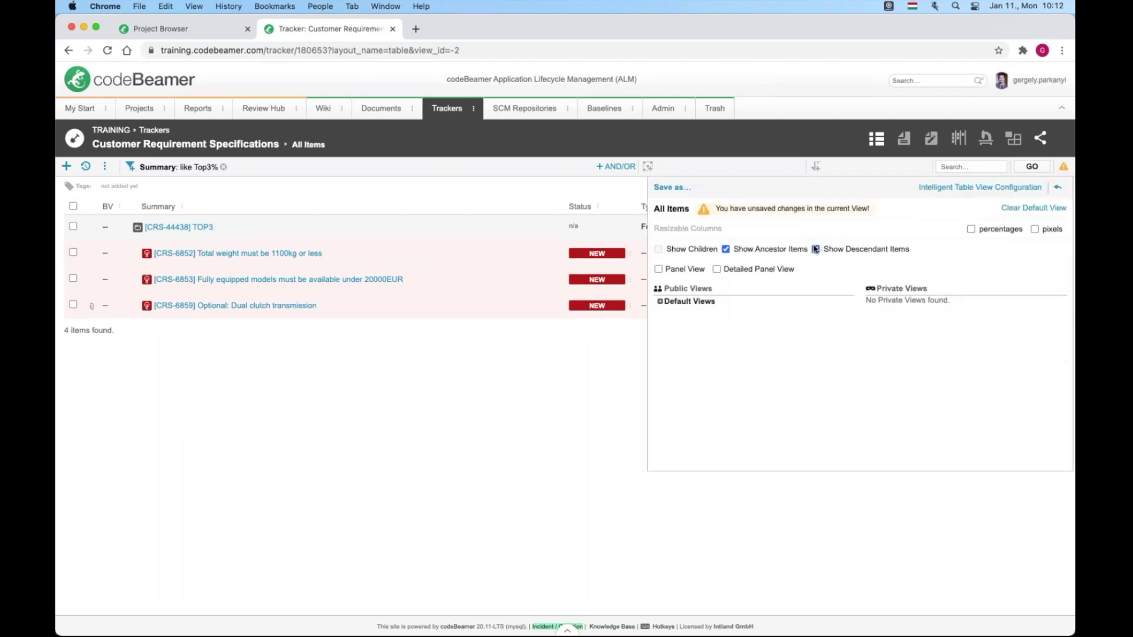
left_click(815, 249)
left_click(177, 167)
type("Fully%")
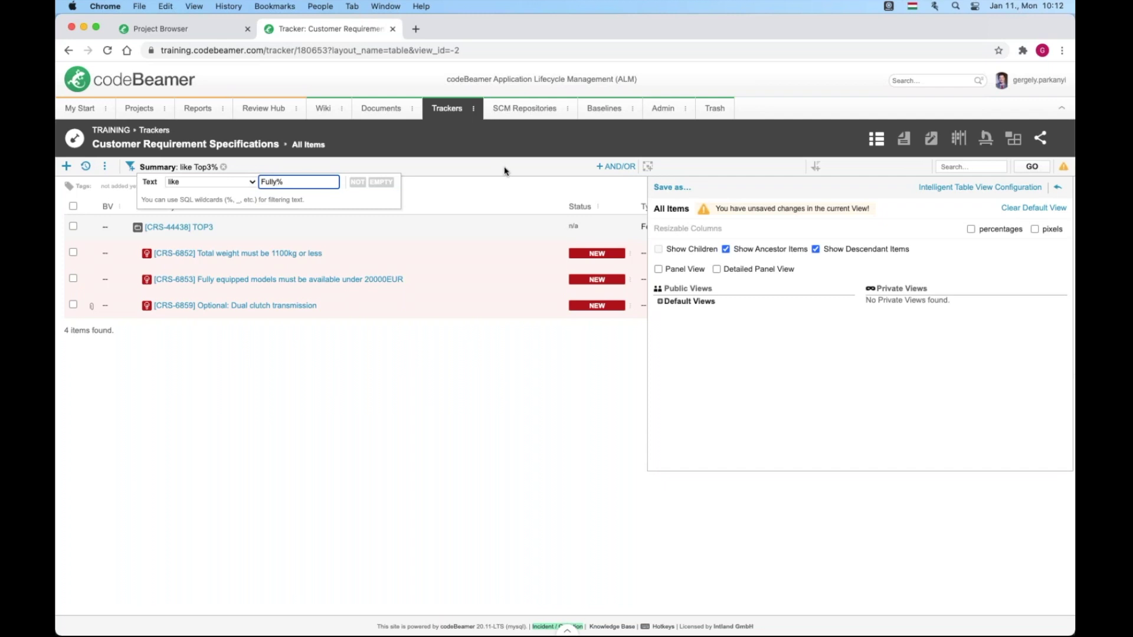
left_click(506, 171)
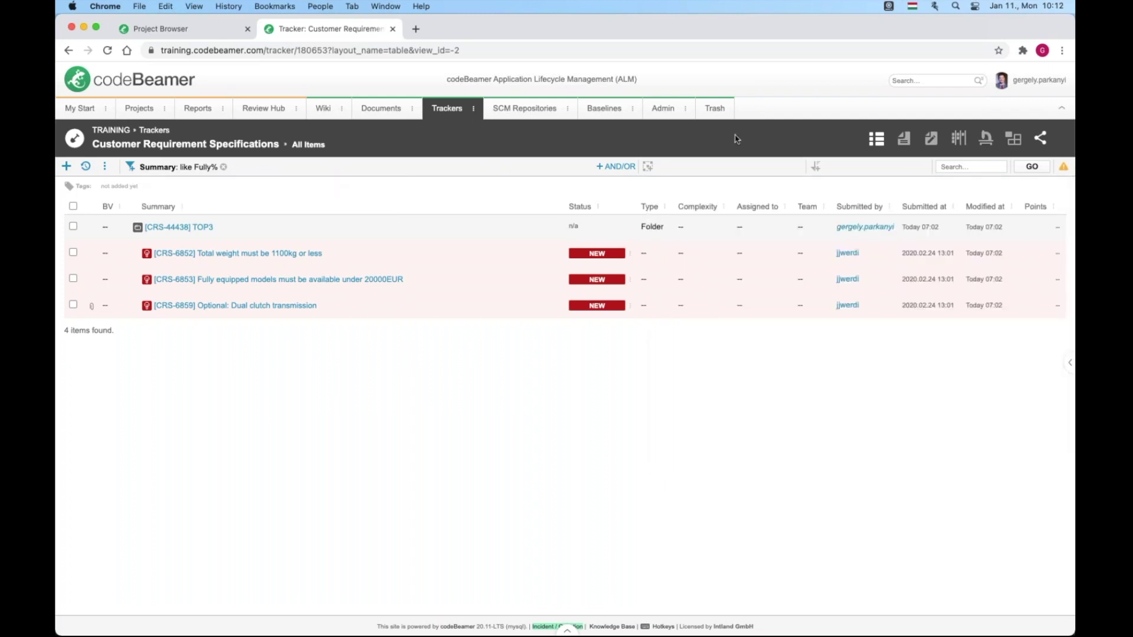
left_click(1032, 167)
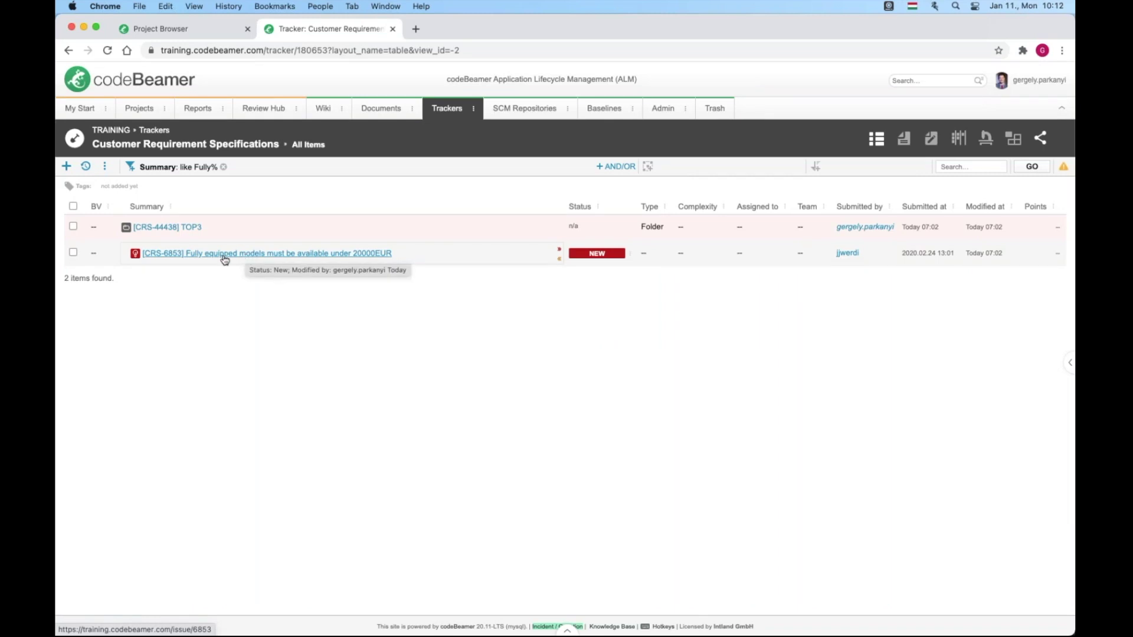
Select the TOP3 row, copy a share link for the filtered view, and close the sharing dialog.
left_click(190, 230)
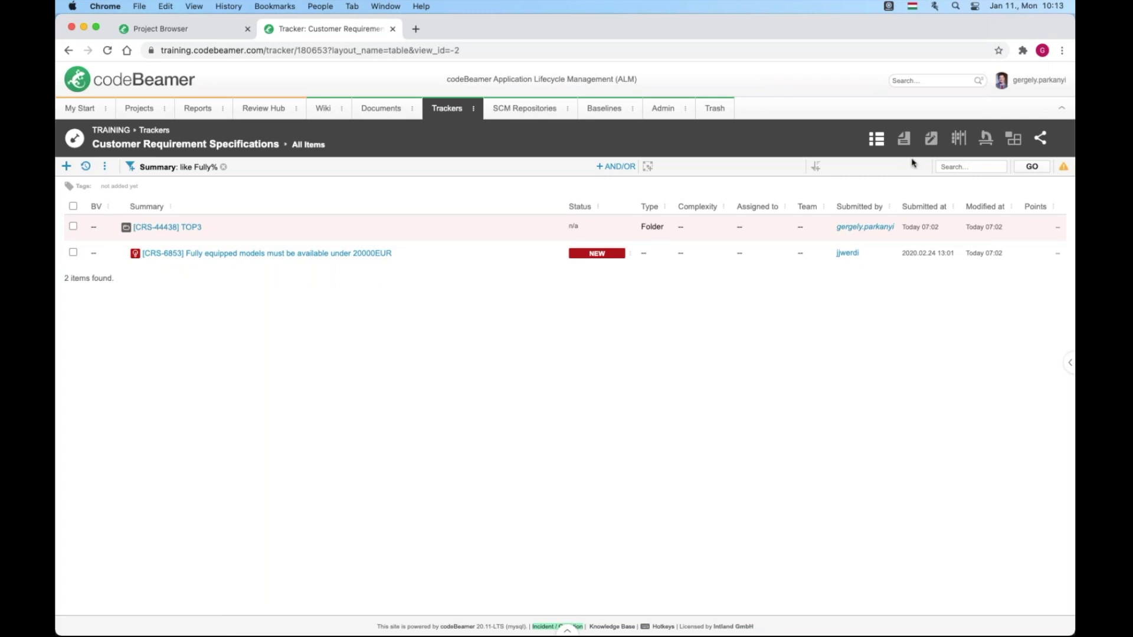
left_click(1040, 140)
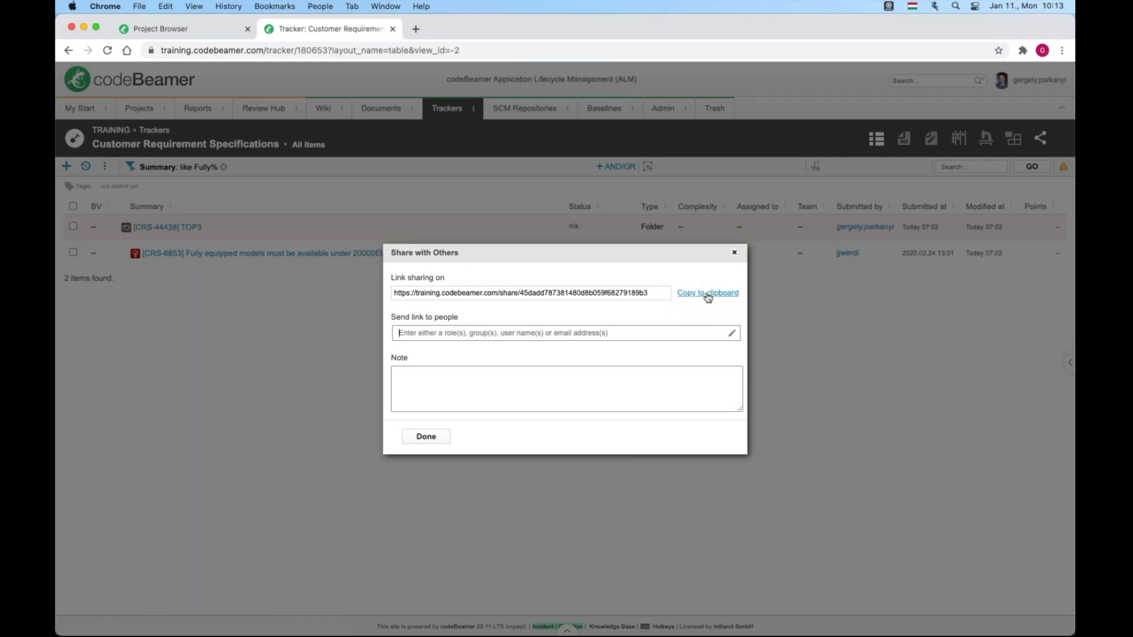
left_click(707, 294)
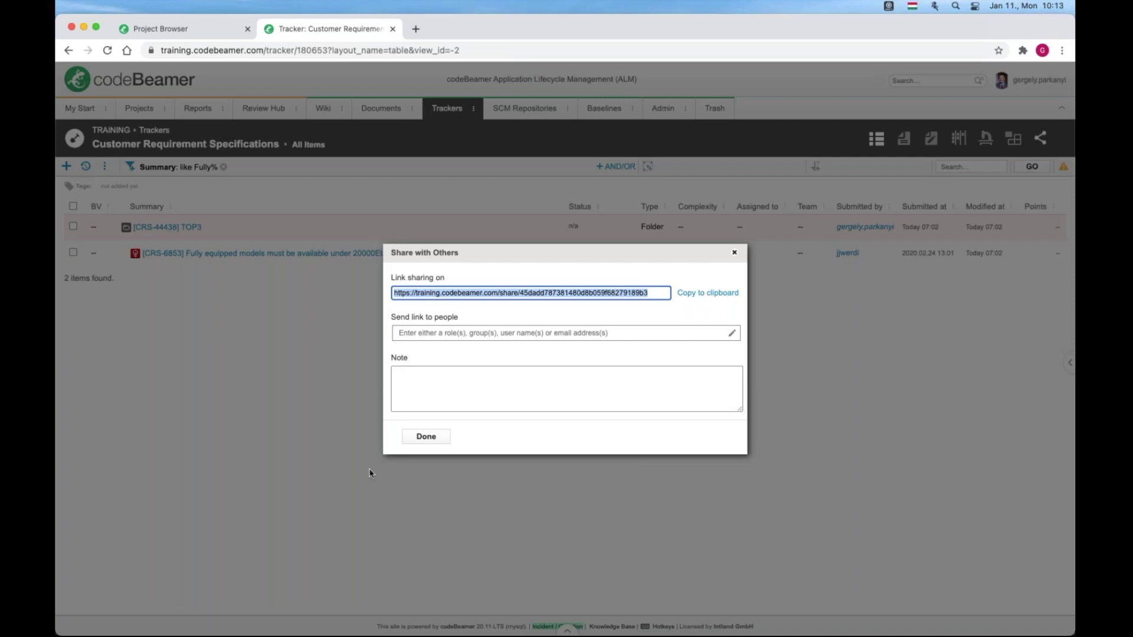
left_click(444, 436)
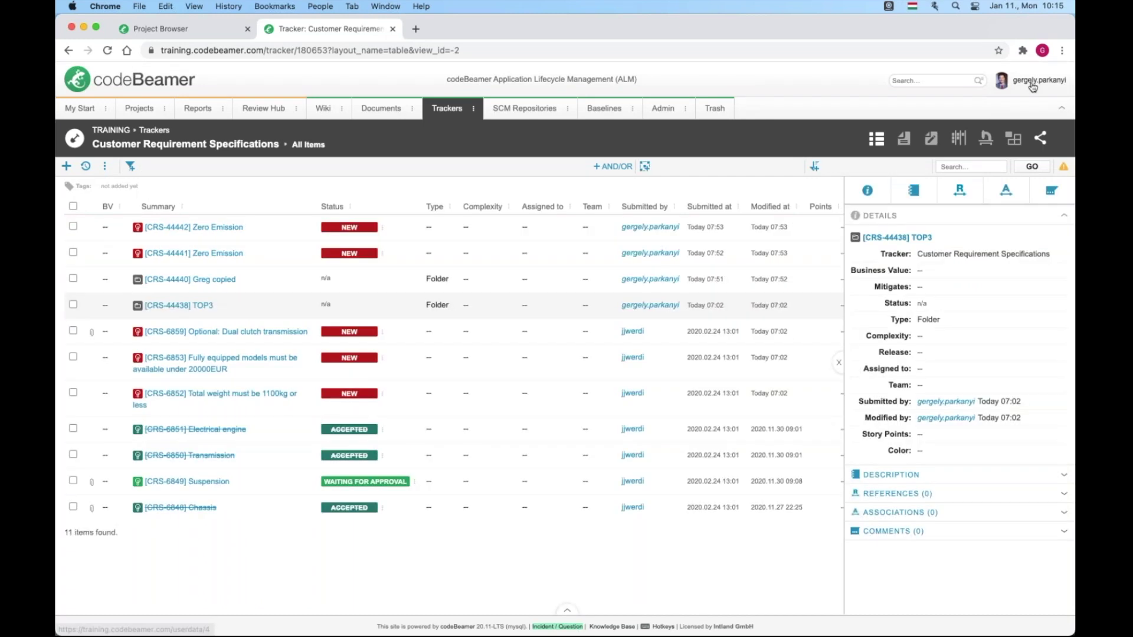
In Preferences' Reference Selector Settings, tick Default Show Children and Default Show Descendant Items.
left_click(1002, 79)
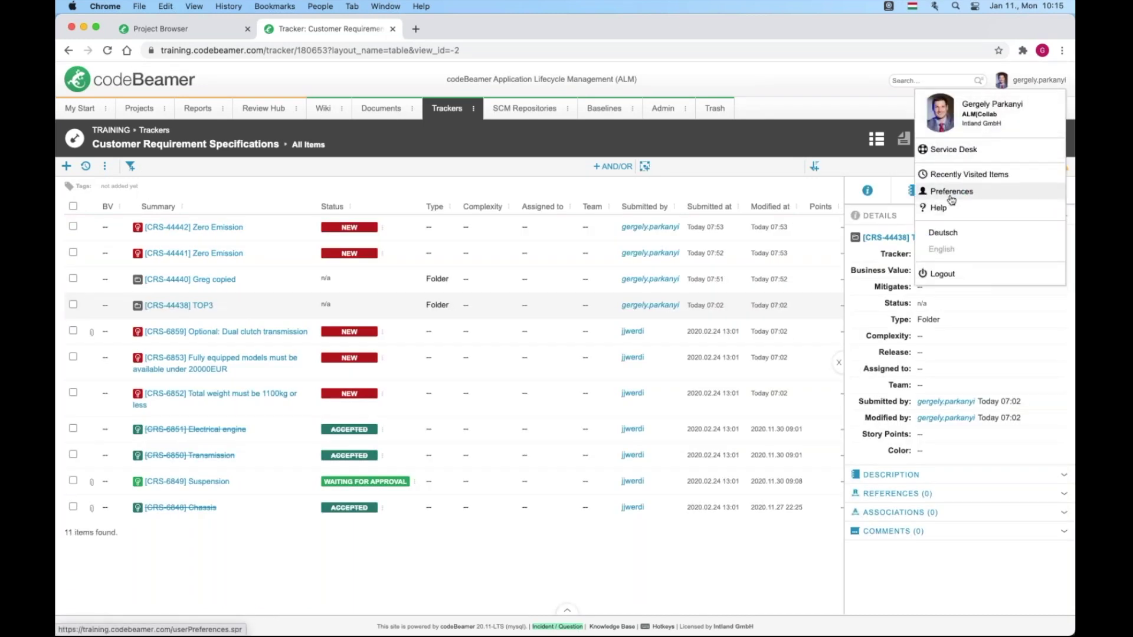
left_click(933, 191)
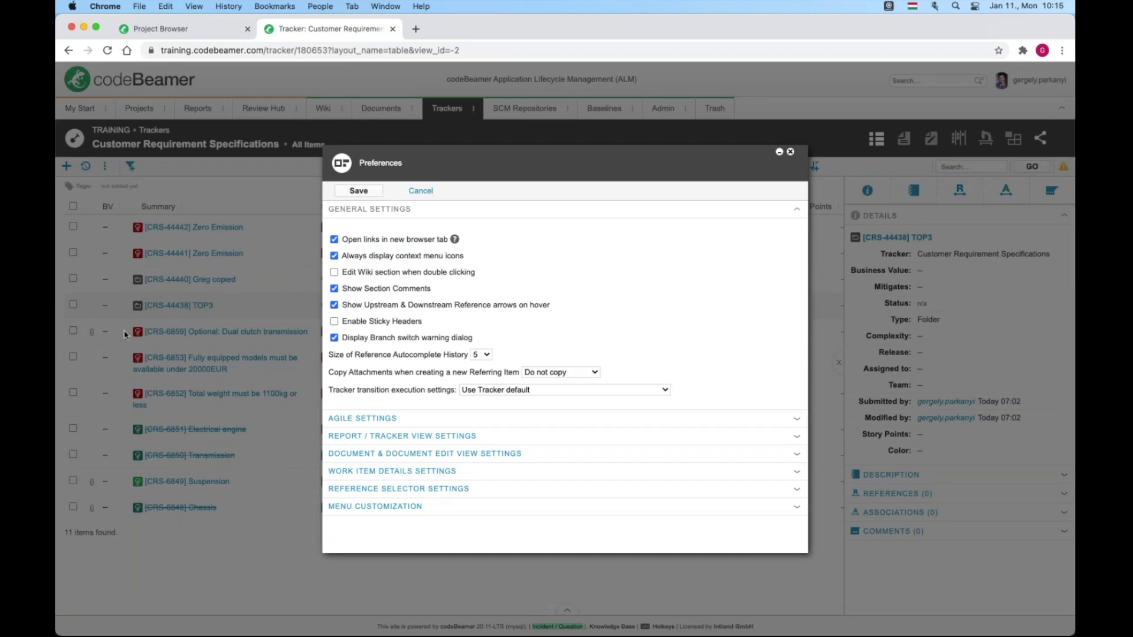
left_click(389, 489)
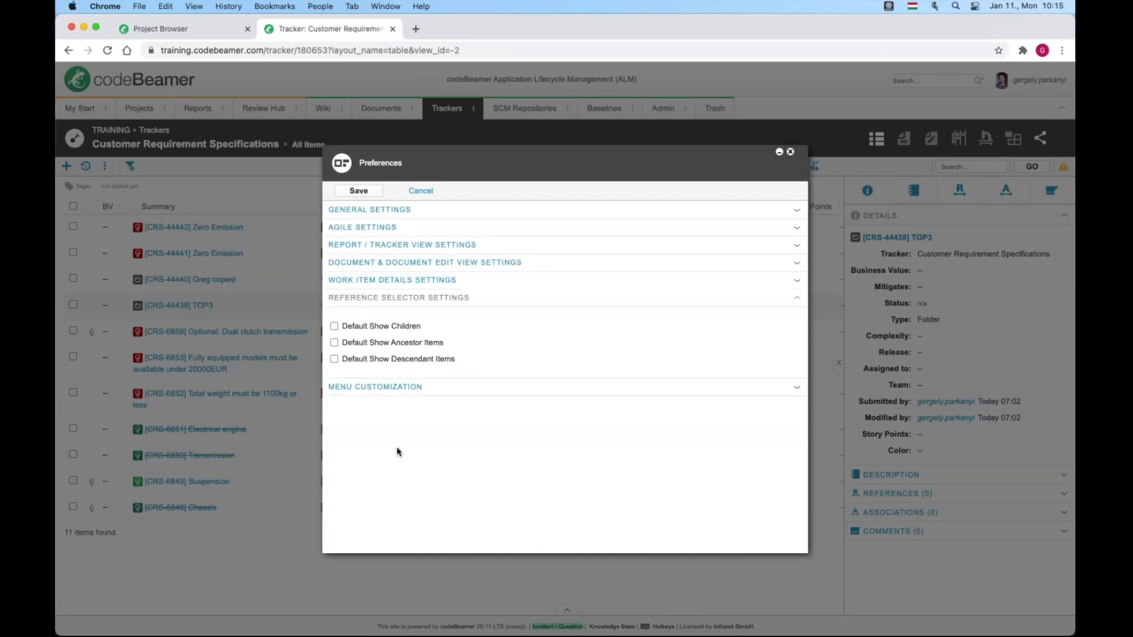
left_click(335, 326)
left_click(335, 359)
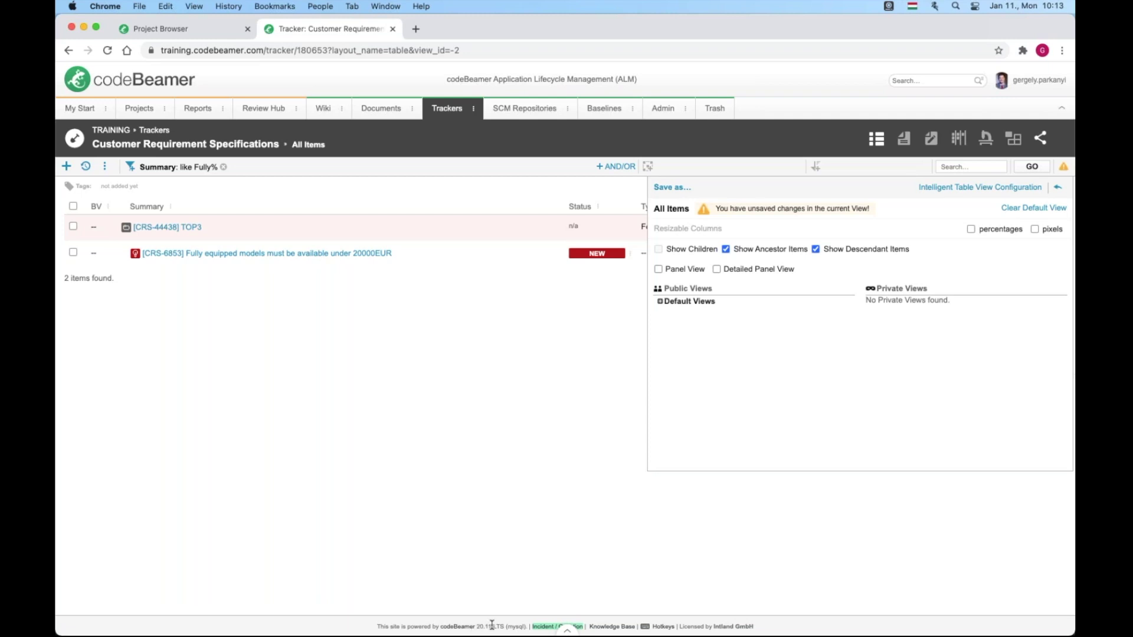
Turn on Panel View, select requirement CRS-6853, and switch to Detailed Panel View.
left_click(658, 269)
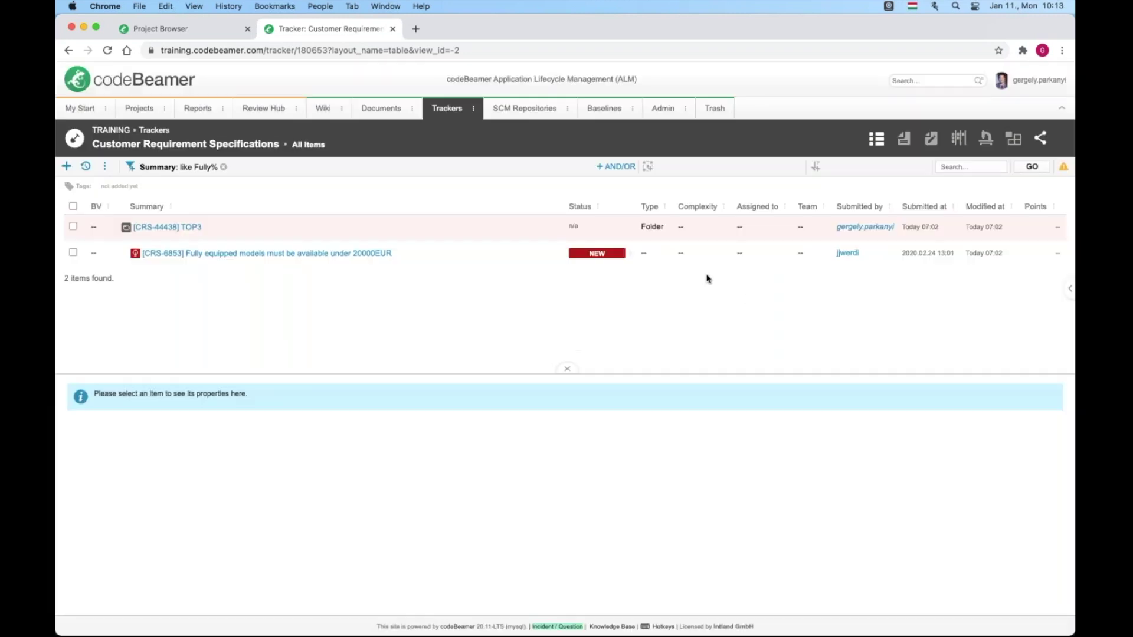
left_click(420, 256)
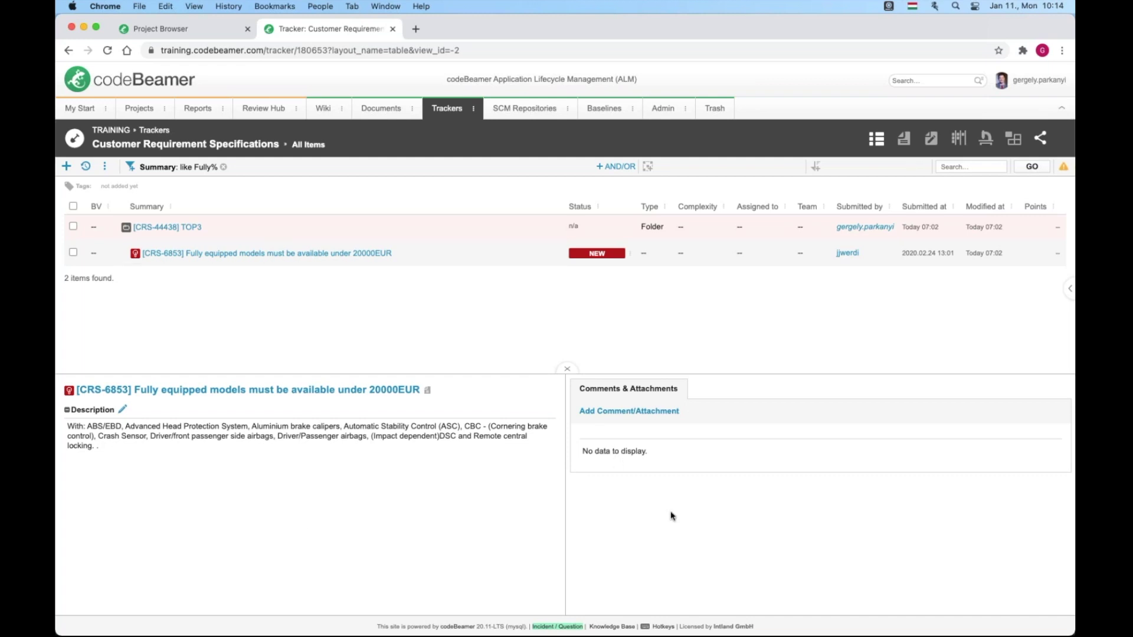
left_click(1063, 167)
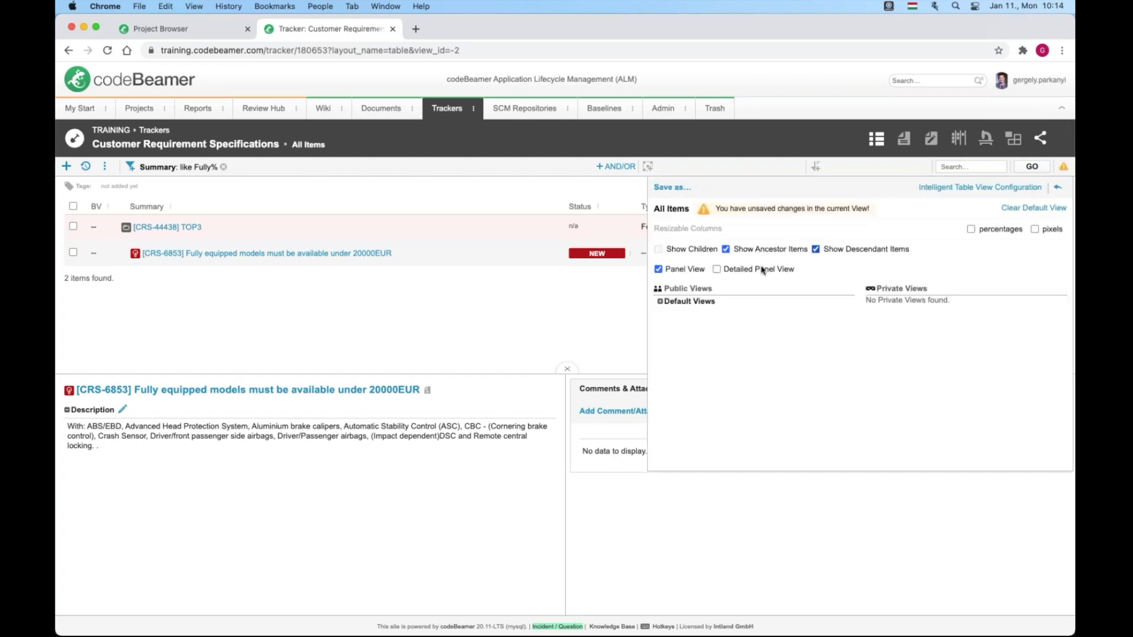
left_click(717, 269)
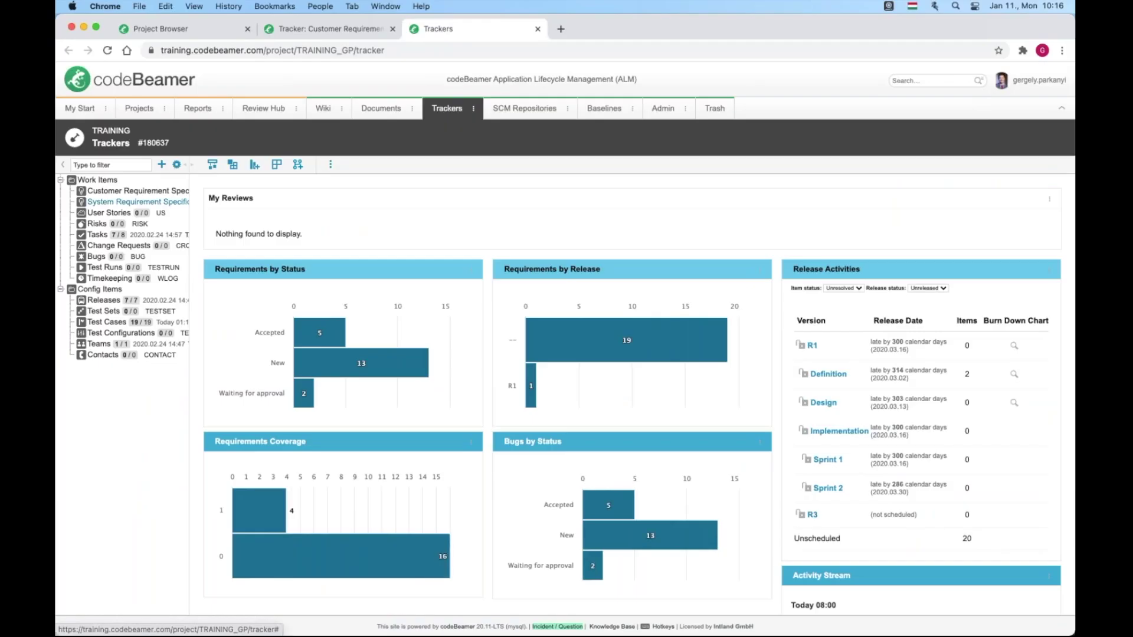
Open the TRAINING project's Trackers overview with its requirement, release and bug dashboards.
left_click(213, 165)
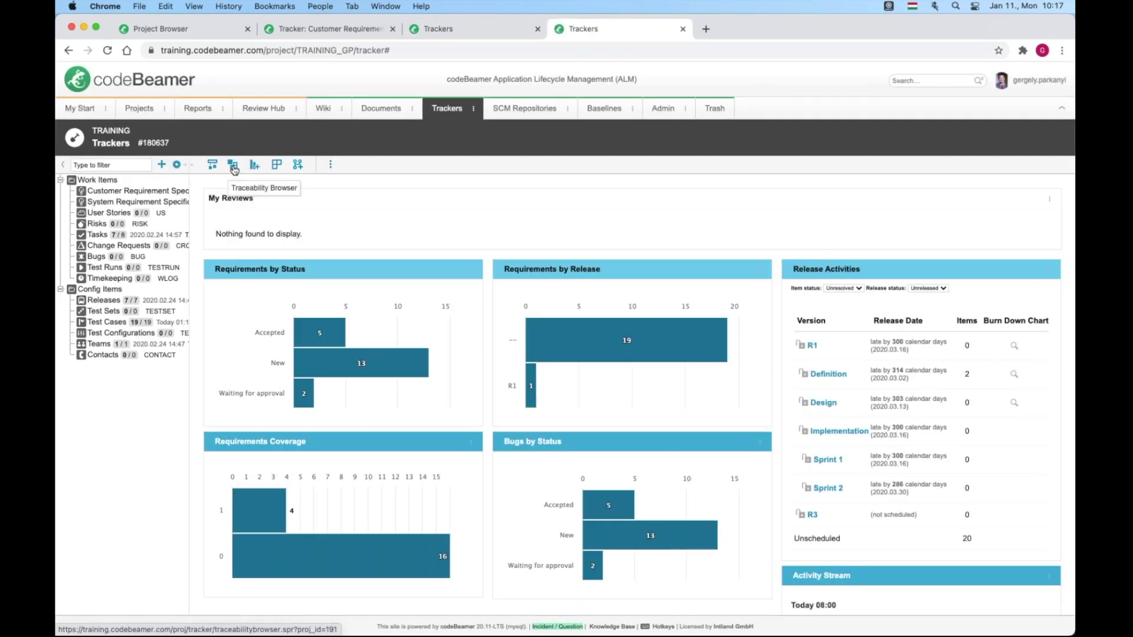
Load the saved Traceability Browser preset linking customer requirements, system requirements and test cases, and review the results.
left_click(233, 170)
left_click(118, 165)
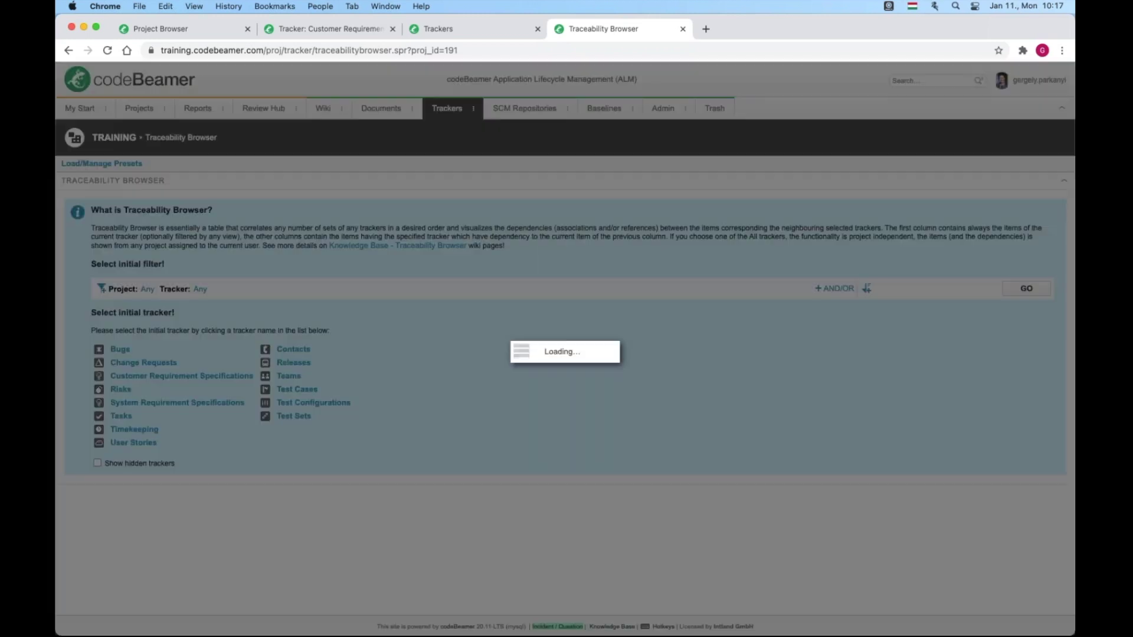
left_click(346, 254)
scroll(346, 405, "down", 10)
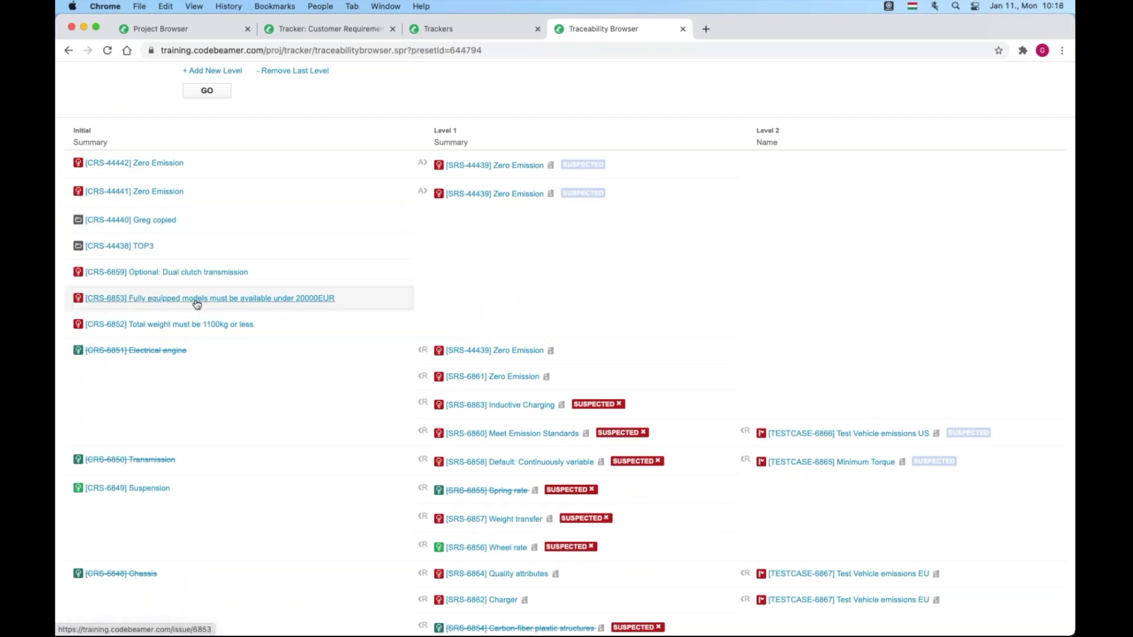
scroll(192, 315, "down", 2)
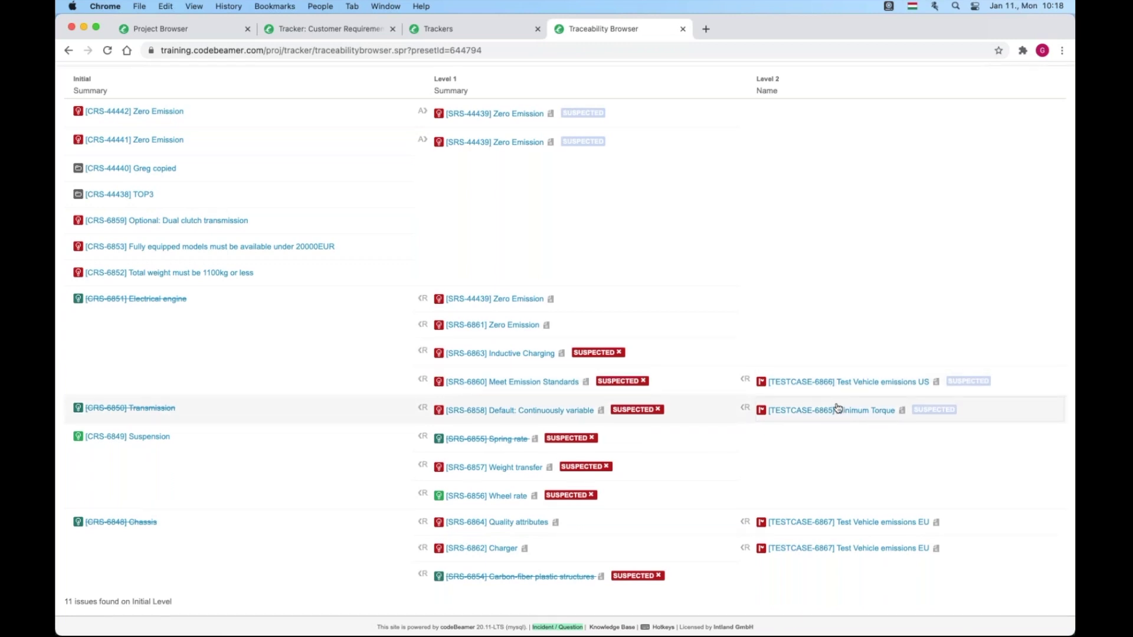
scroll(836, 406, "up", 5)
scroll(836, 406, "down", 5)
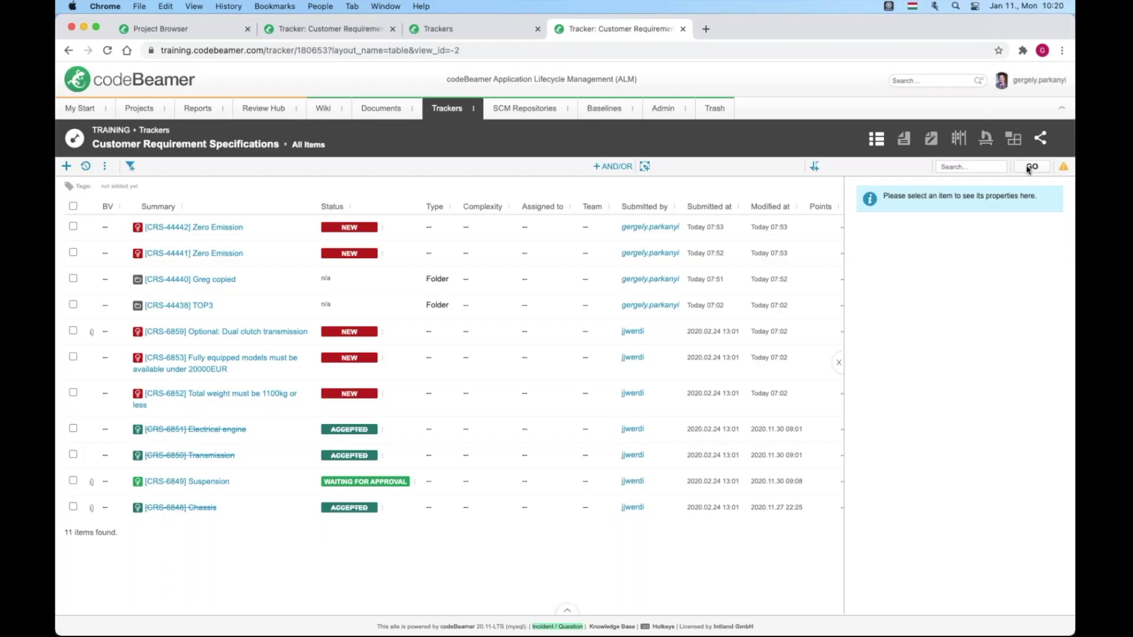
left_click(1060, 169)
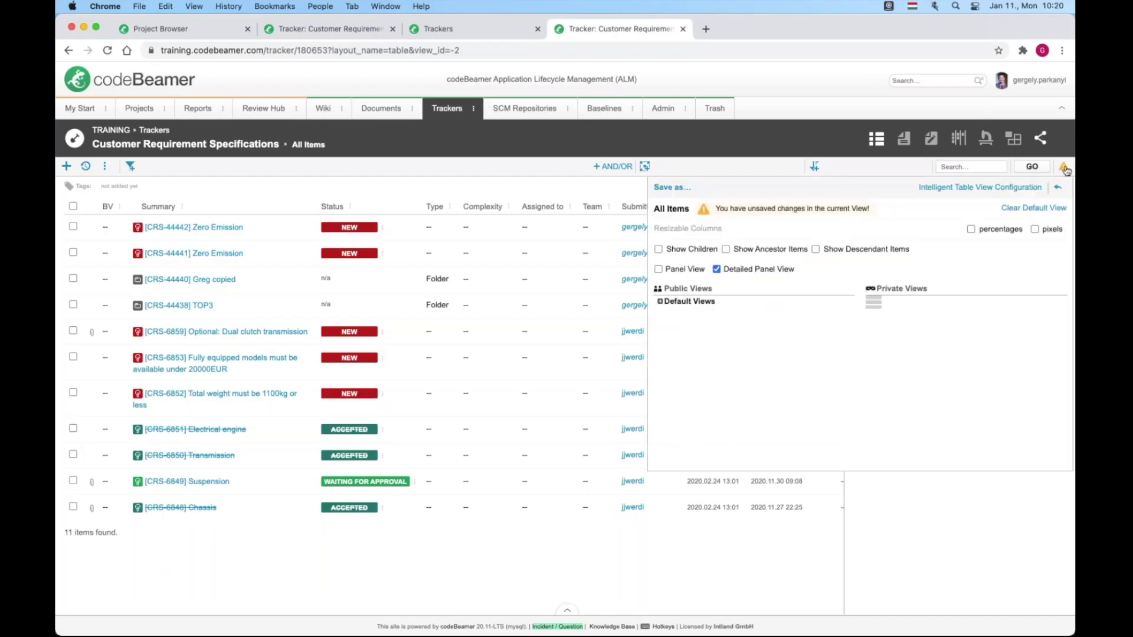
Set Level 1 of the intelligent table to the TRAINING project's System Requirement Specifications tracker.
left_click(991, 188)
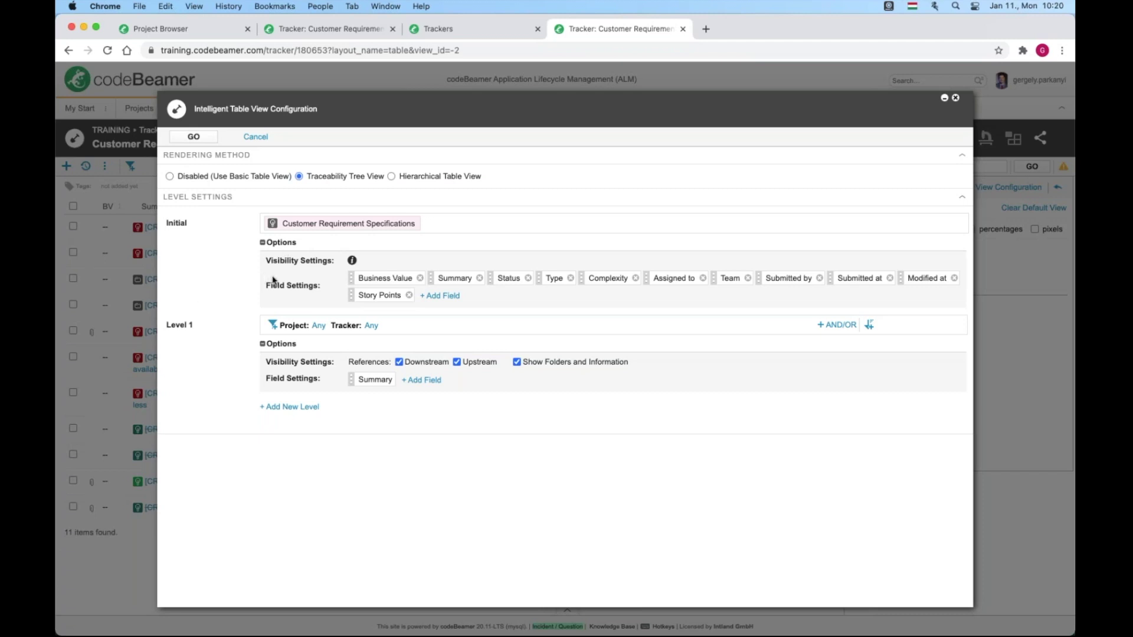
left_click(319, 325)
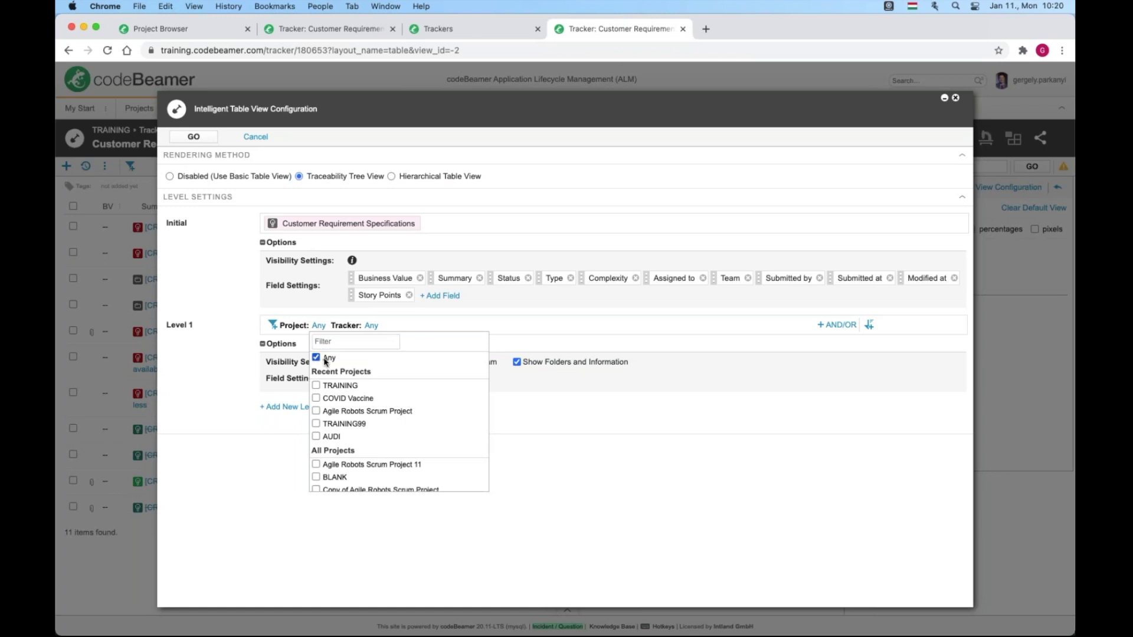
left_click(316, 385)
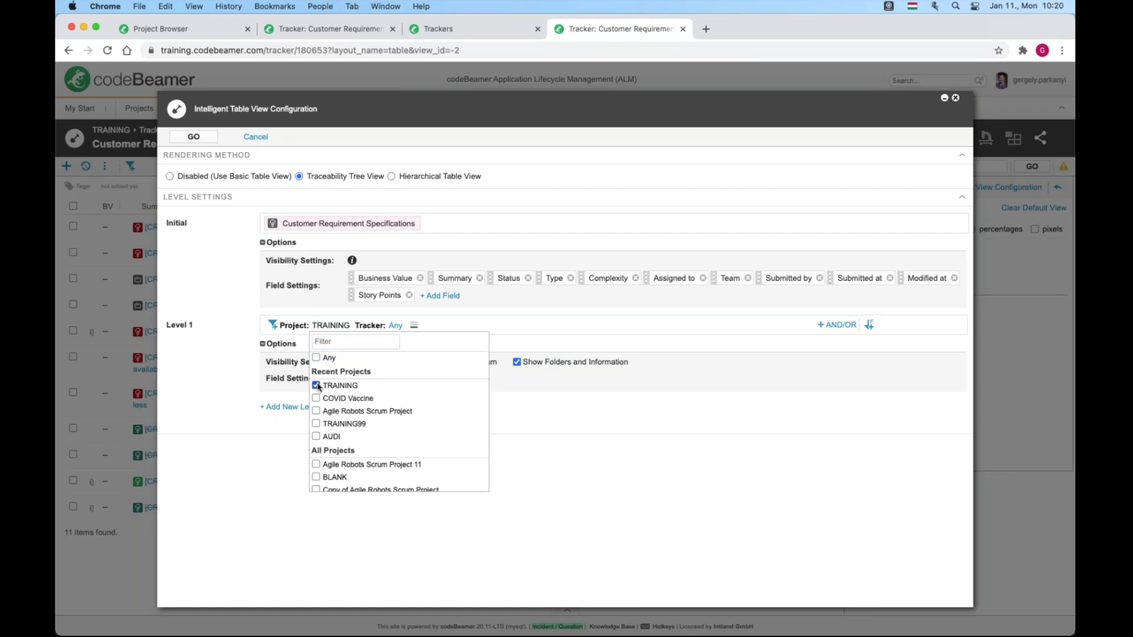
left_click(396, 325)
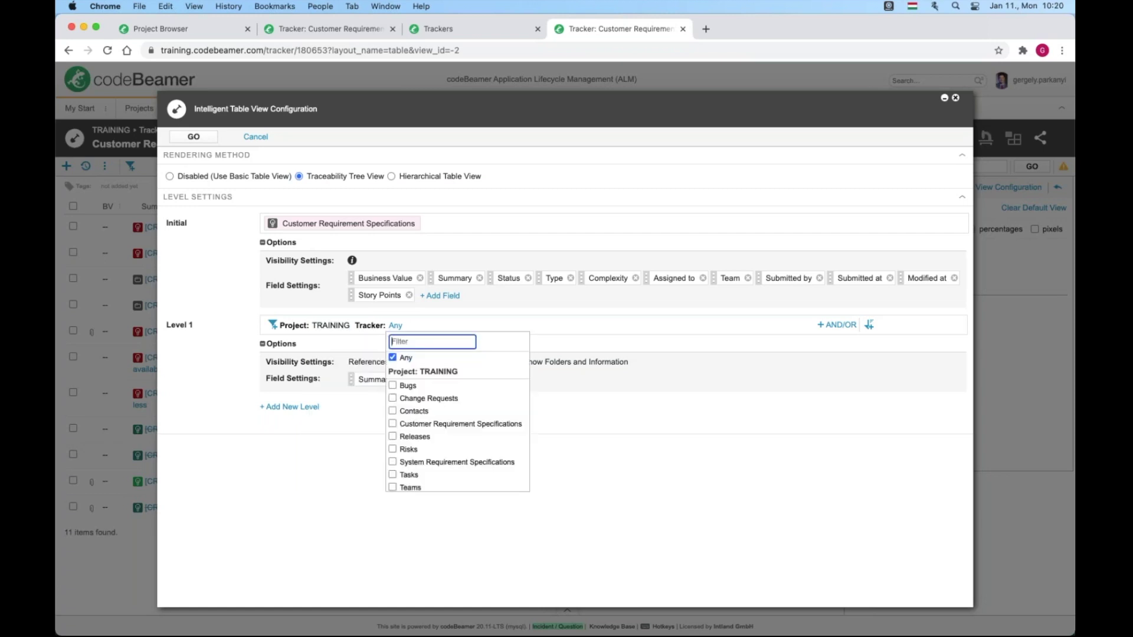
left_click(393, 462)
left_click(288, 473)
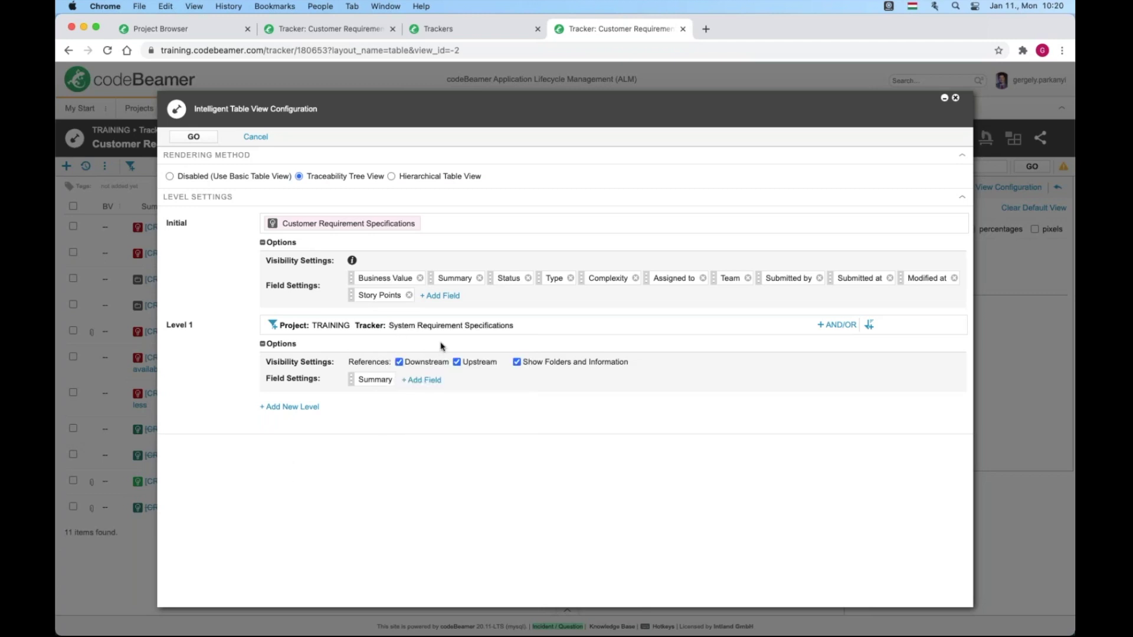
Add Status, Complexity and Business Value as Level 1 fields and apply the configuration.
left_click(418, 381)
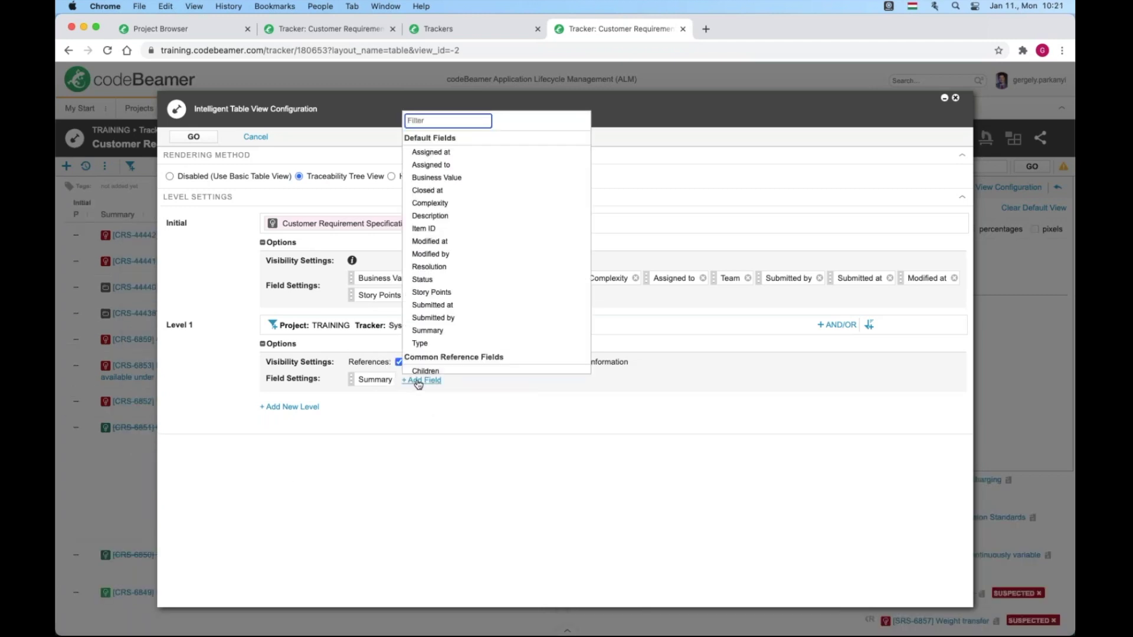
left_click(422, 280)
left_click(480, 381)
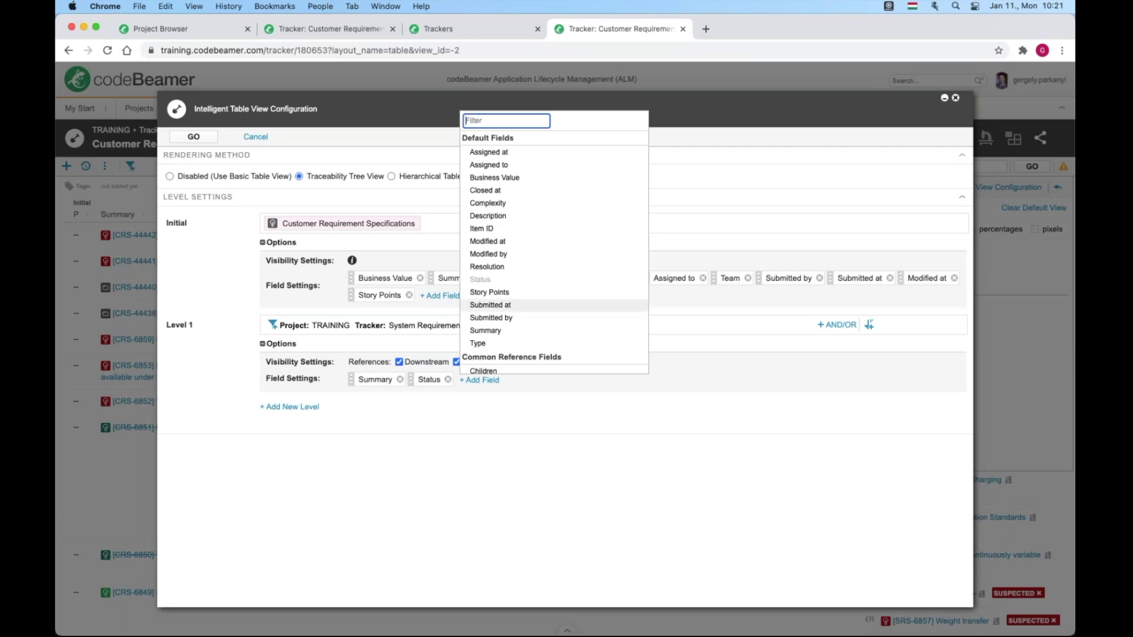
left_click(483, 203)
left_click(543, 380)
left_click(558, 177)
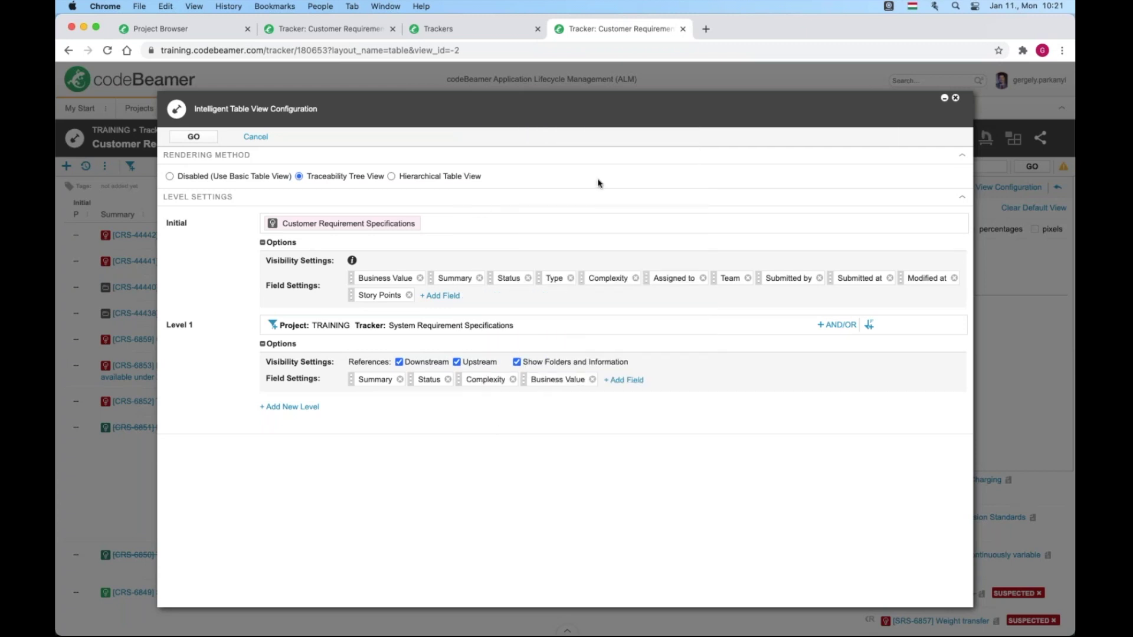
left_click(203, 138)
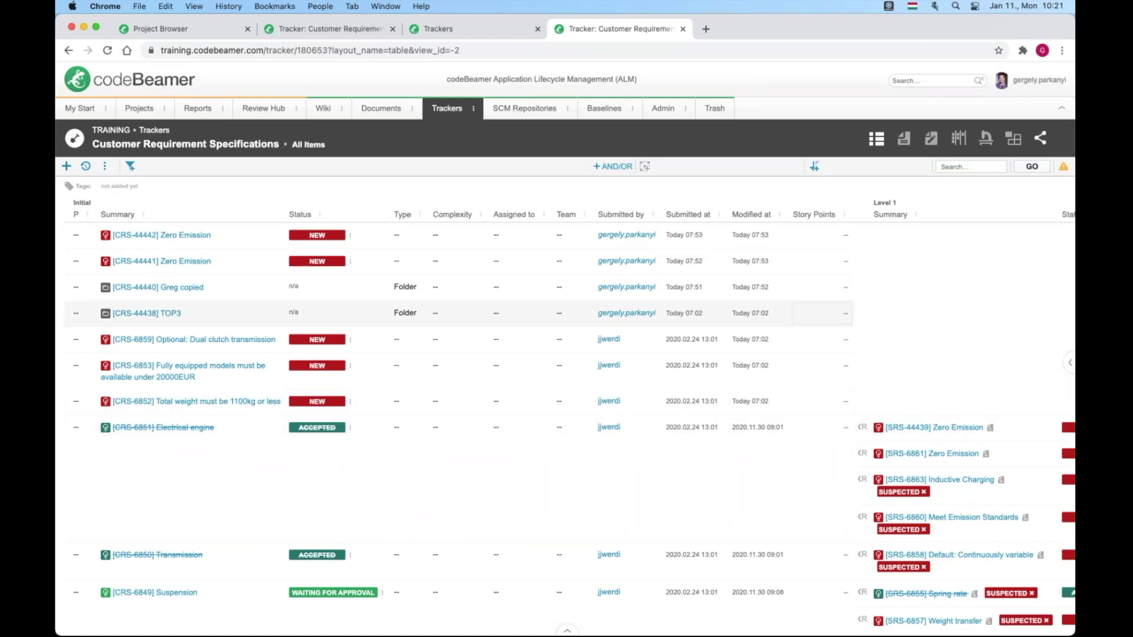
Scroll the requirements table right to see the Level 1 columns.
scroll(566, 354, "right", 5)
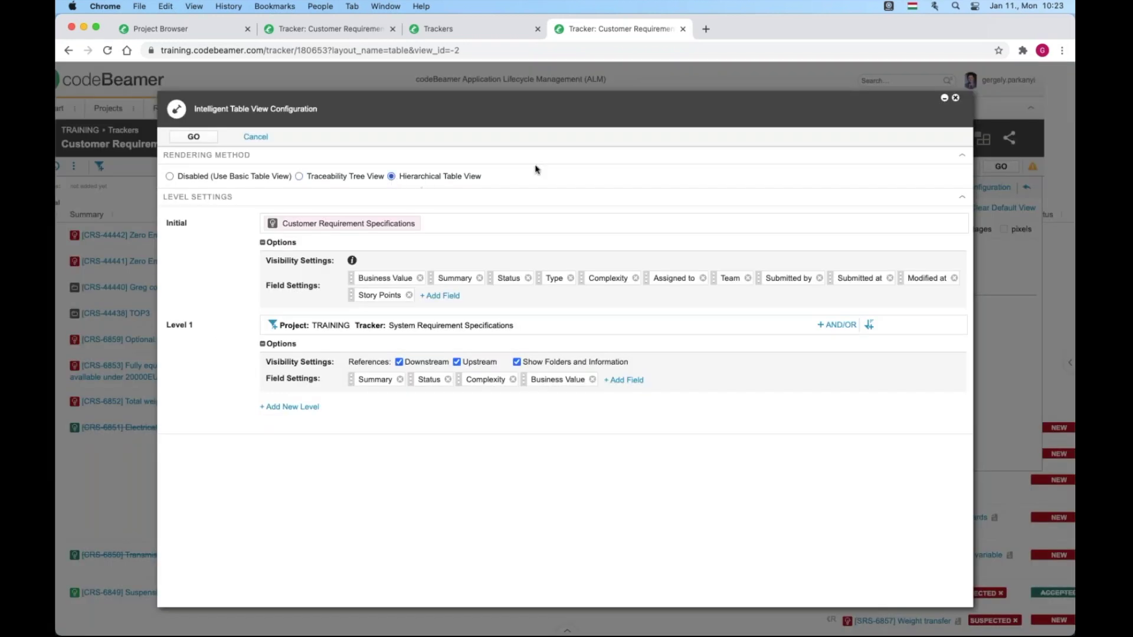
Apply the hierarchical table view and scroll through the nested Level 1 system requirement rows.
left_click(193, 137)
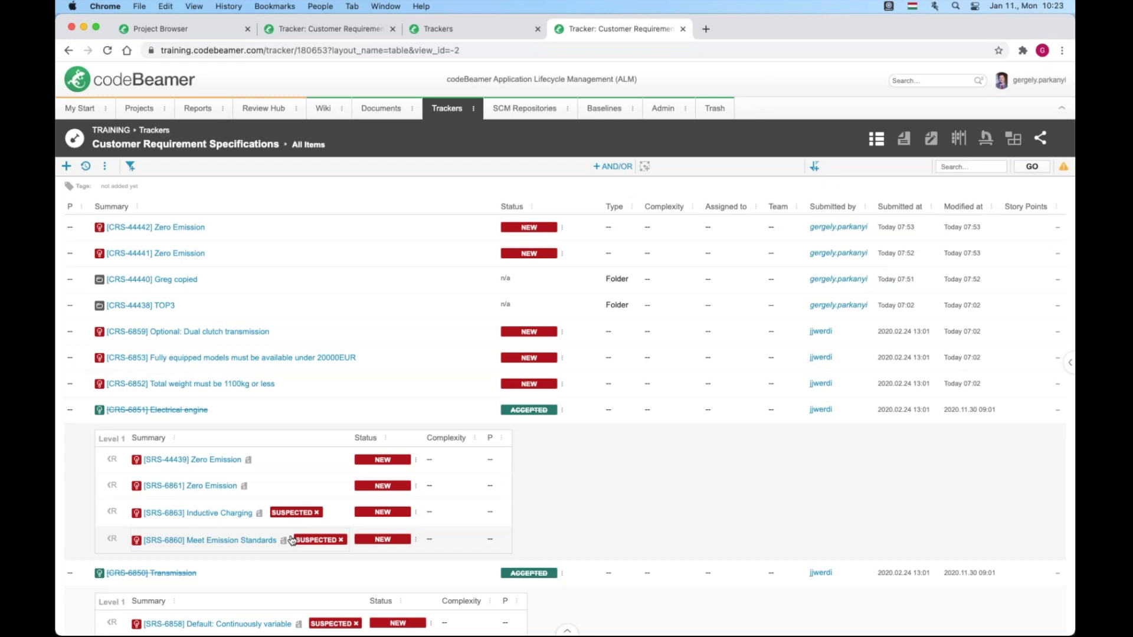
scroll(292, 540, "down", 3)
Open System Requirement Specifications in a new tab and expand Zero Emission to show Charger.
left_click(474, 71)
right_click(495, 169)
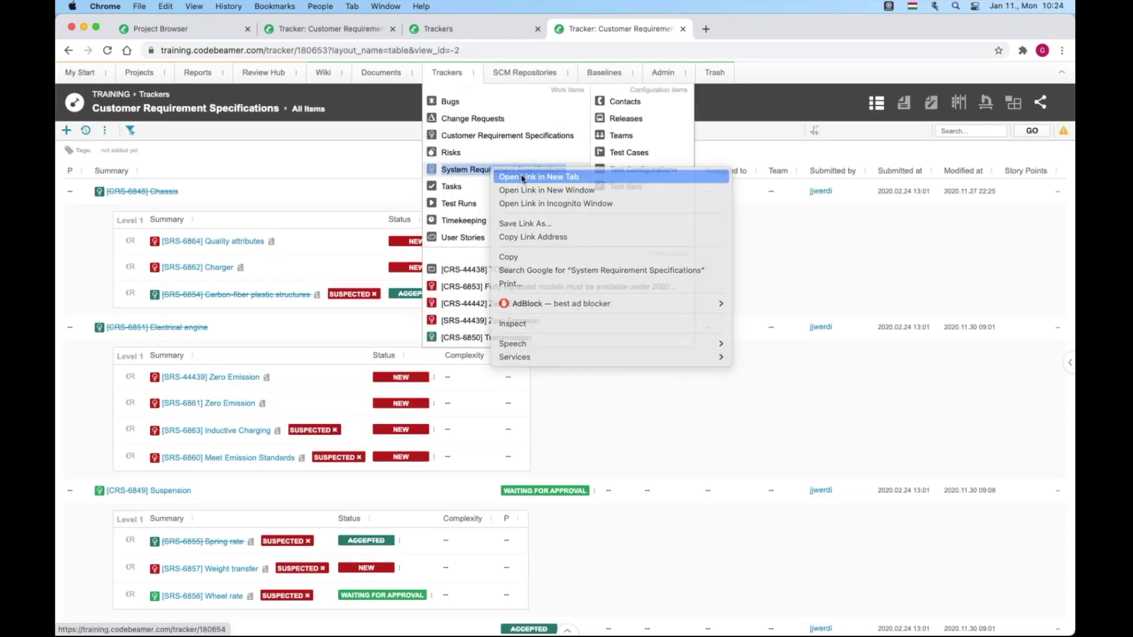
left_click(522, 177)
left_click(765, 29)
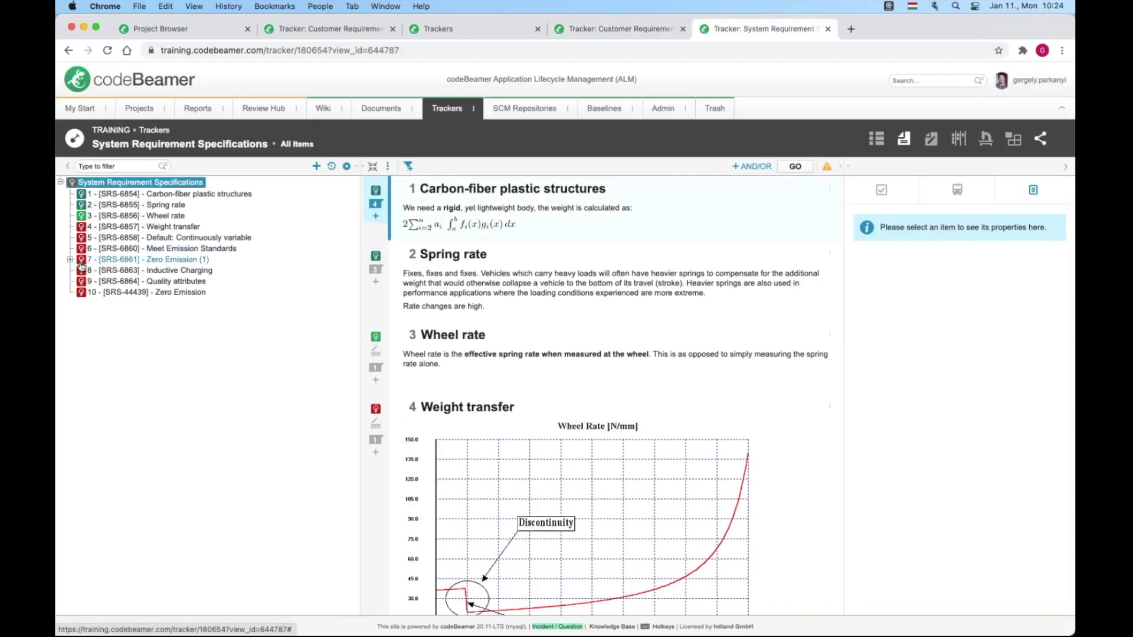
left_click(71, 260)
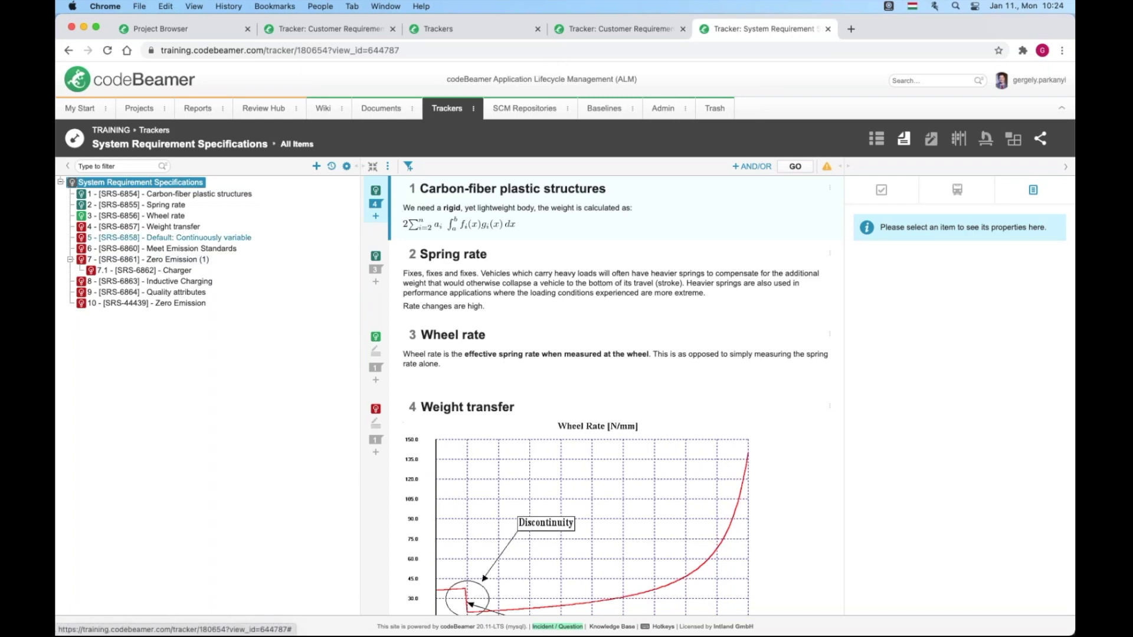
Back on the Customer Requirement tab, choose Export to Office from the more-actions menu.
key("ctrl+shift+Tab")
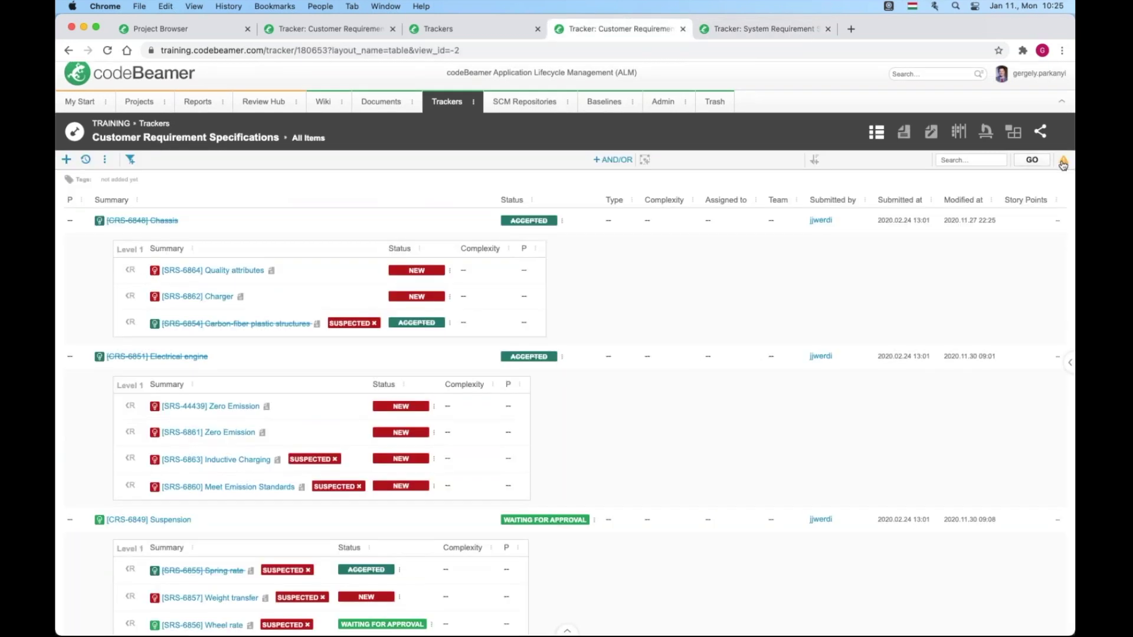
left_click(1064, 163)
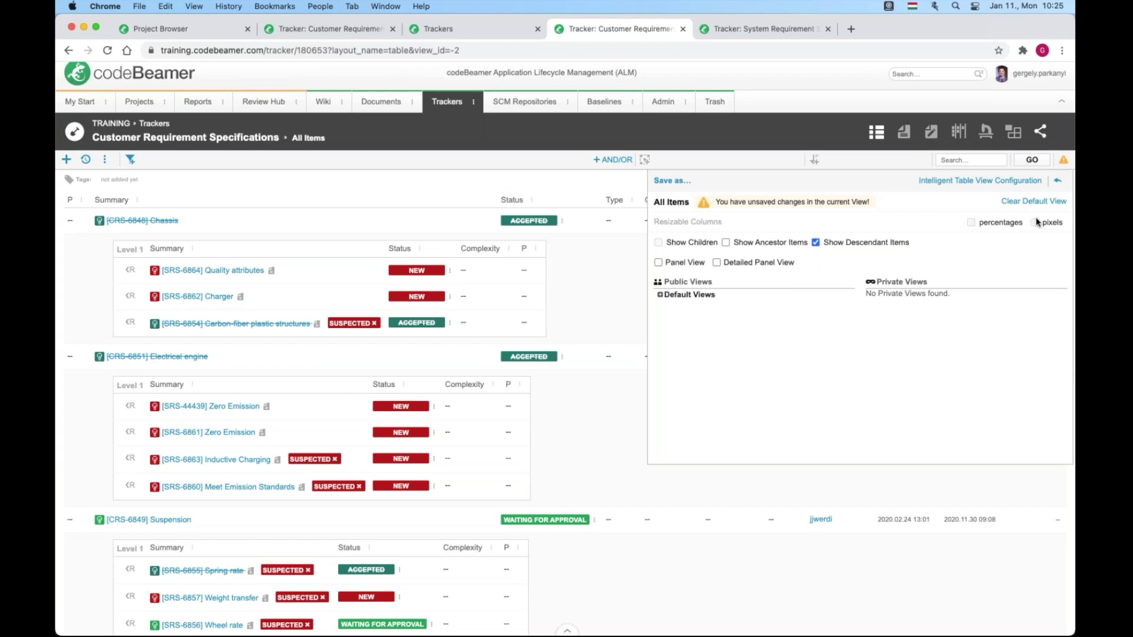
left_click(645, 161)
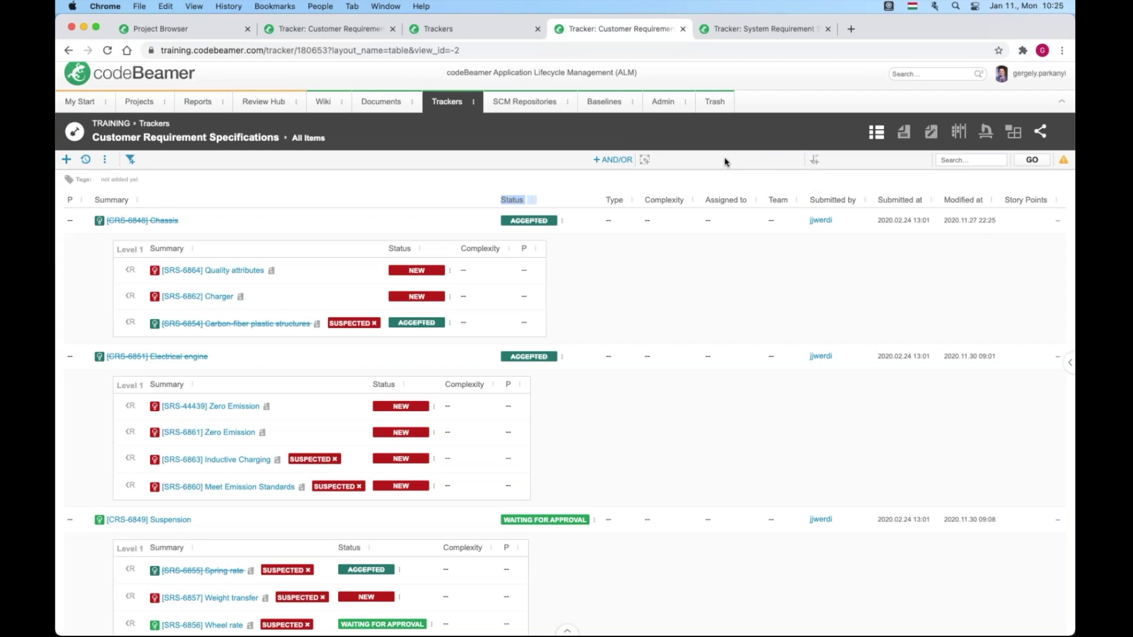
left_click(105, 159)
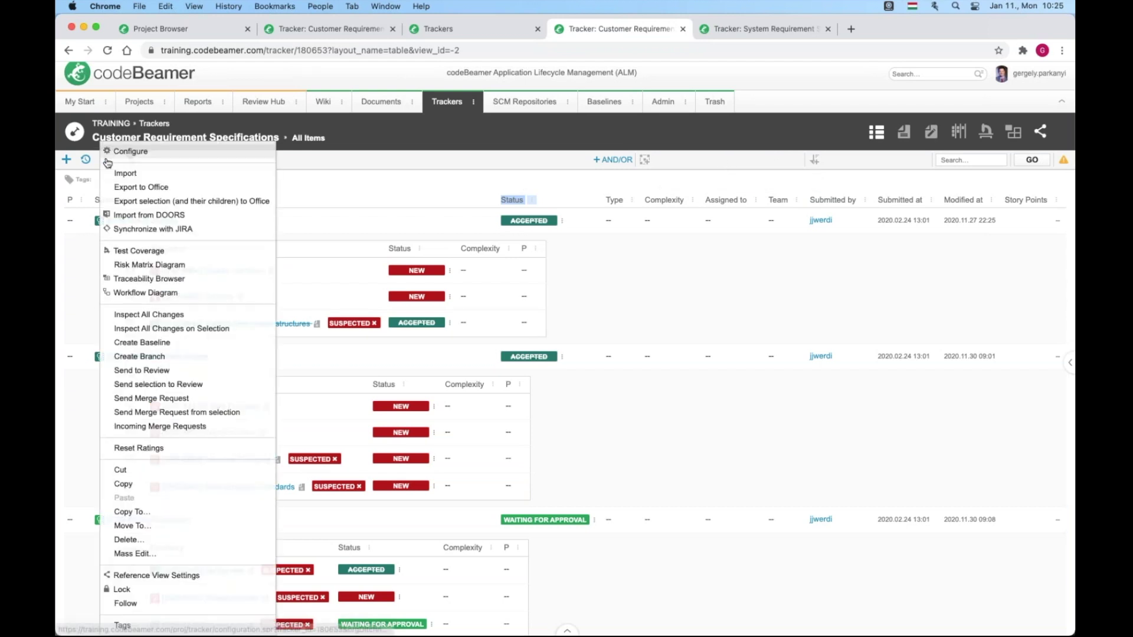
left_click(156, 187)
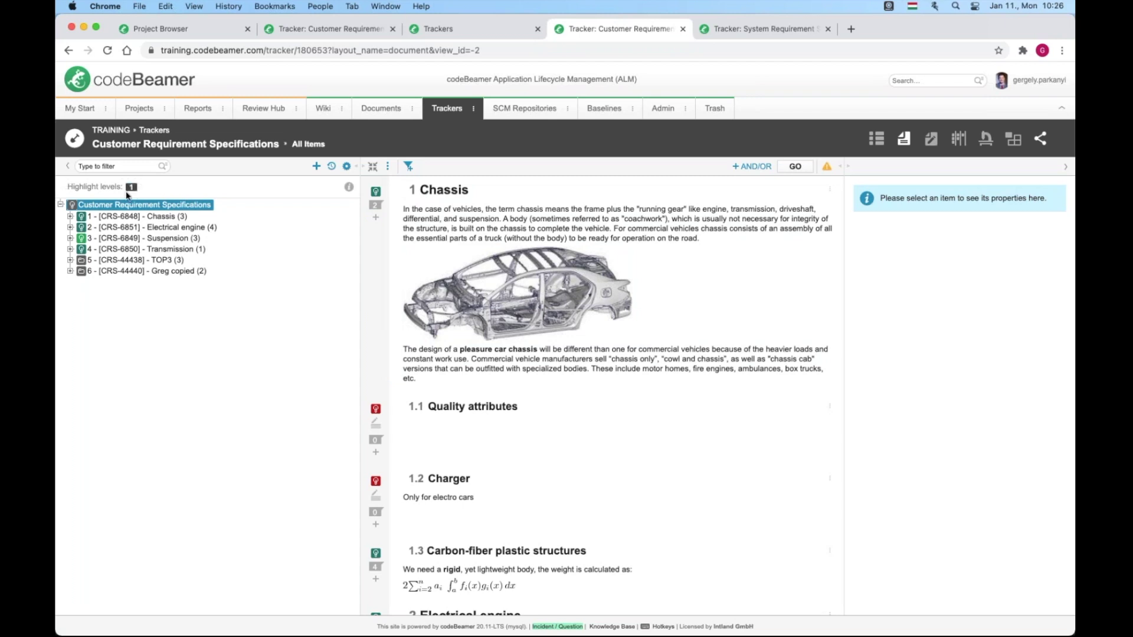
Expand the document outline to the first level, revealing Chassis and Electrical engine children.
left_click(131, 187)
left_click(408, 165)
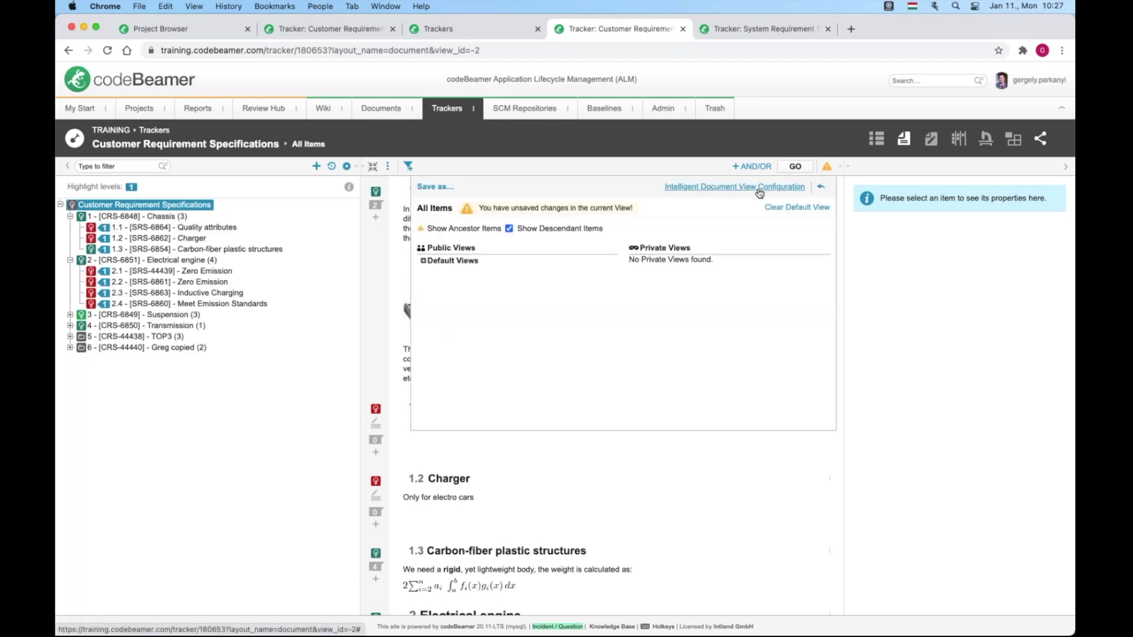
Add a level 2 from the TRAINING project's Test Cases tracker and apply it.
left_click(759, 190)
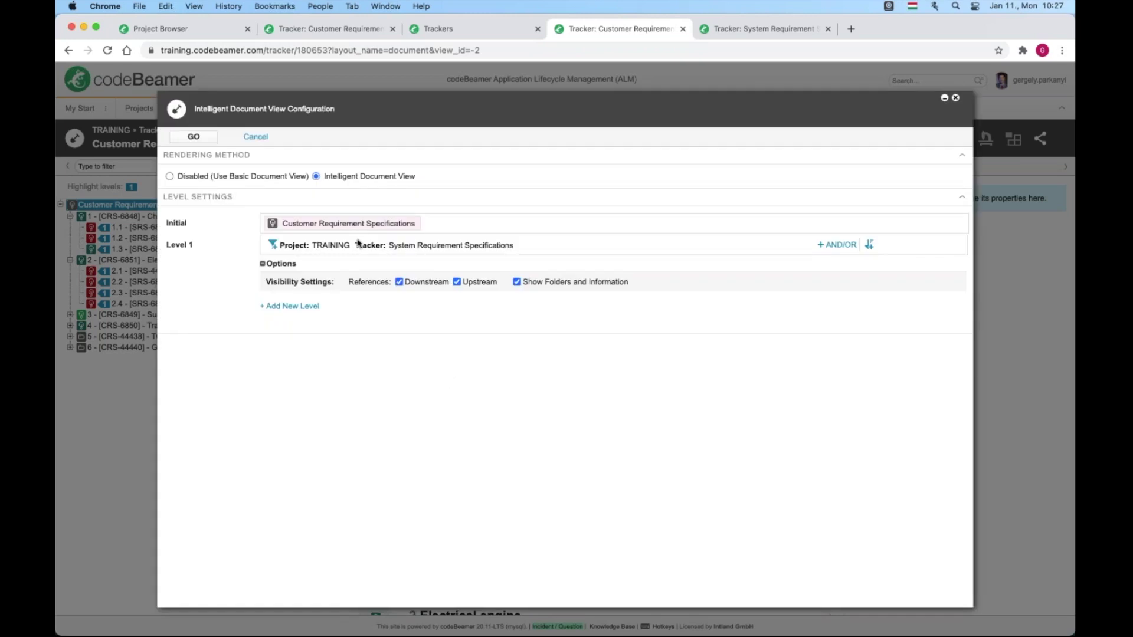
left_click(289, 305)
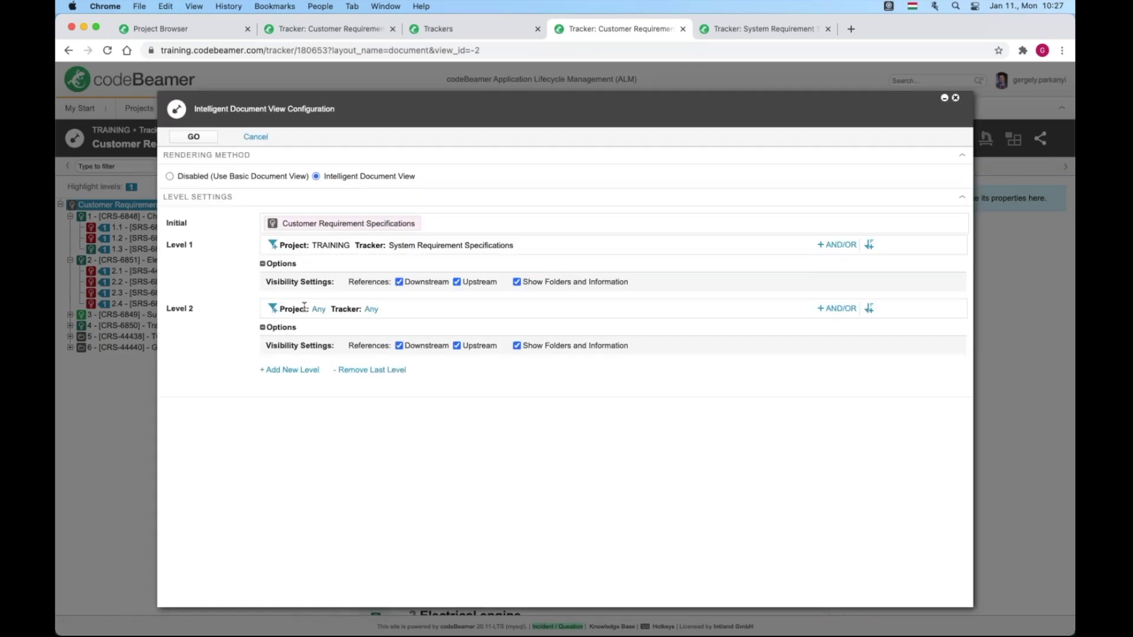
left_click(318, 310)
left_click(316, 368)
left_click(395, 309)
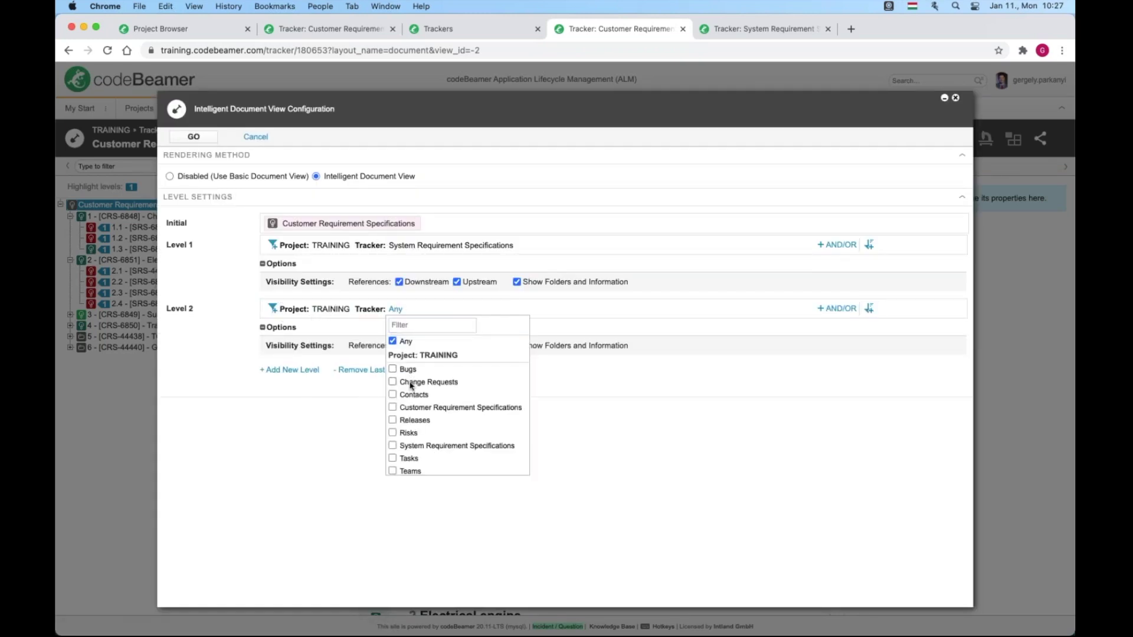
scroll(400, 448, "down", 2)
left_click(400, 447)
left_click(193, 136)
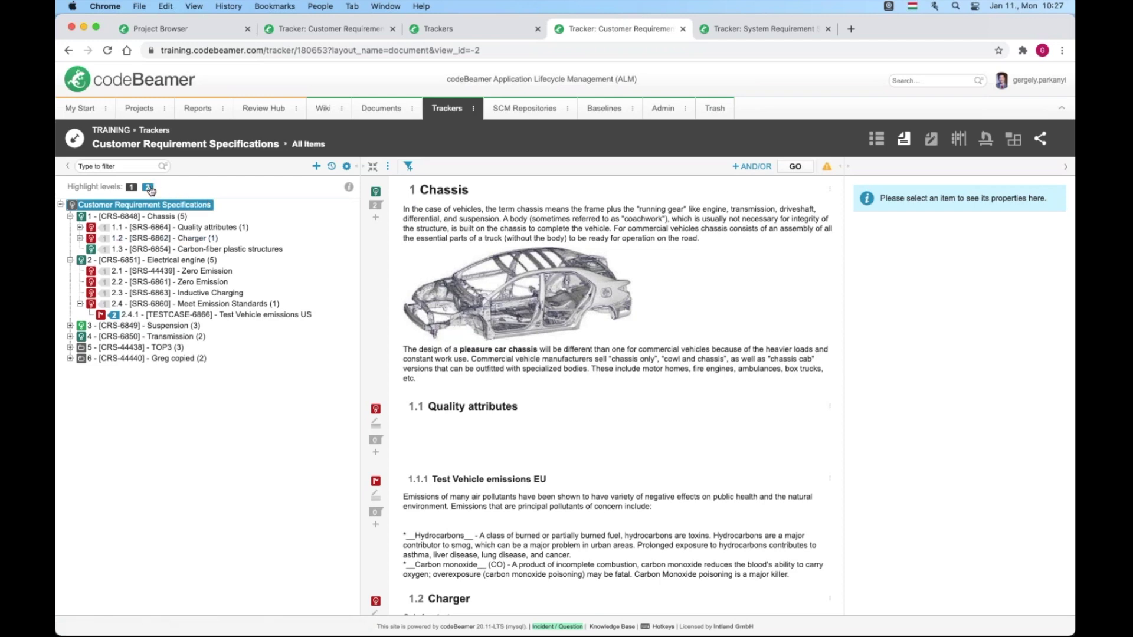
Drag Inductive Charging onto Greg copied and accept the move warning with OK.
left_click_drag(177, 293, 143, 415)
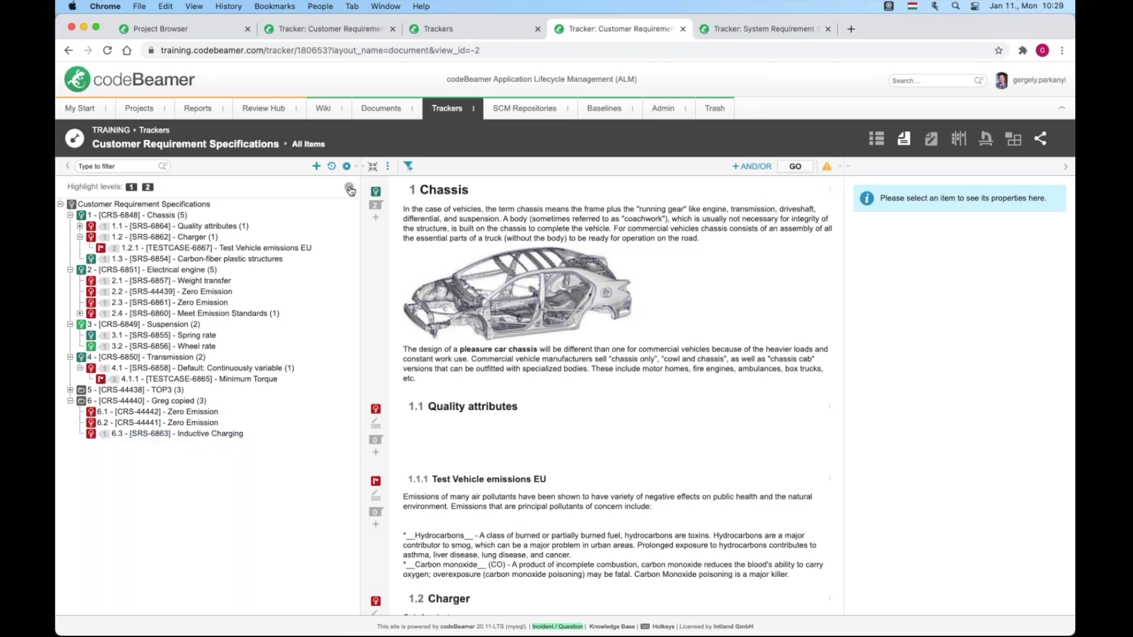
mouse_move(349, 187)
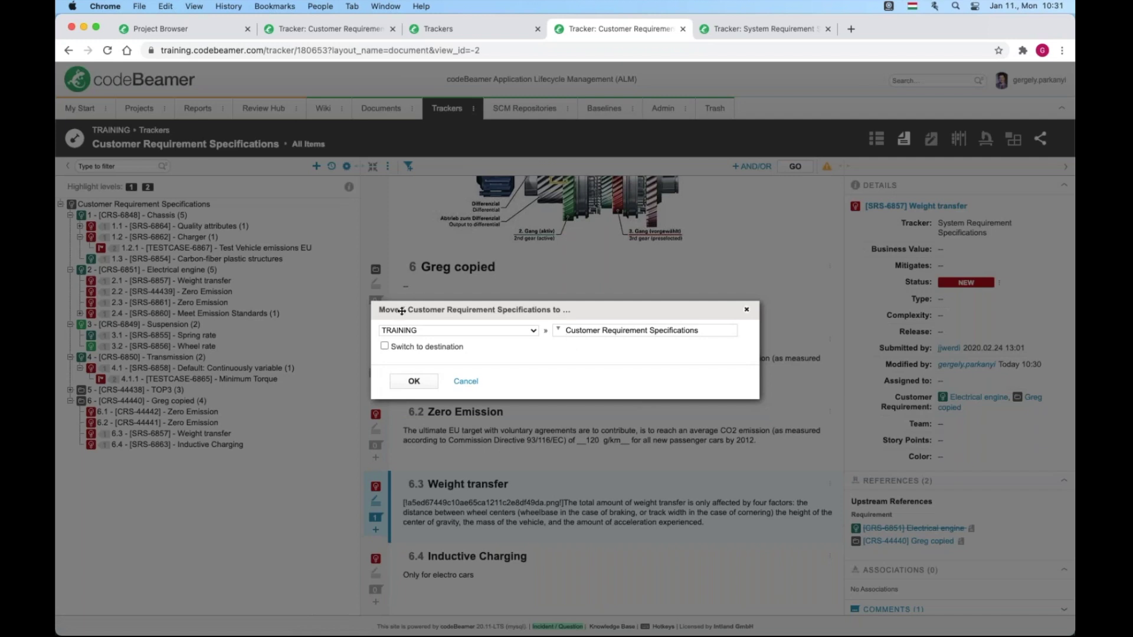
left_click(413, 383)
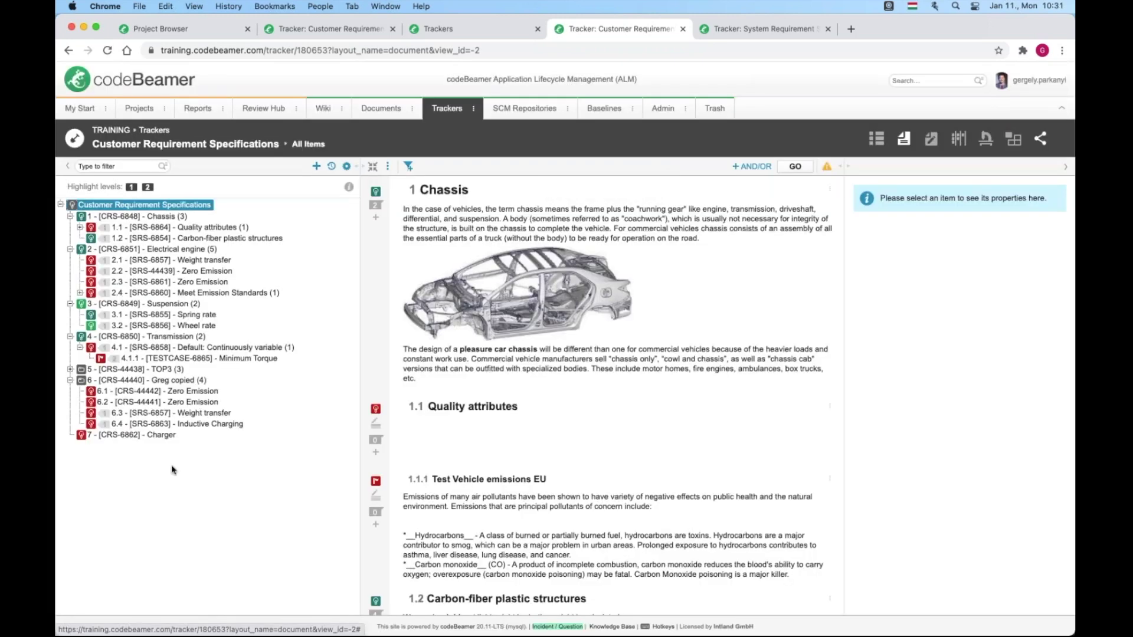
Drag Charger from item 7 onto Greg copied so it becomes item 6.1.
left_click(137, 436)
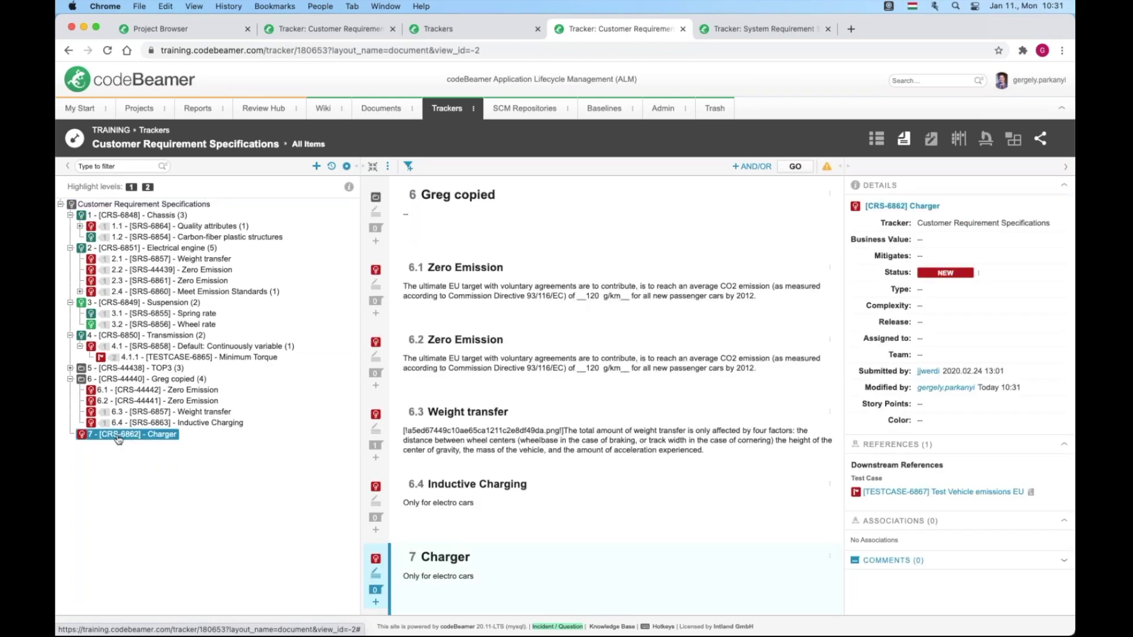
left_click_drag(119, 440, 103, 392)
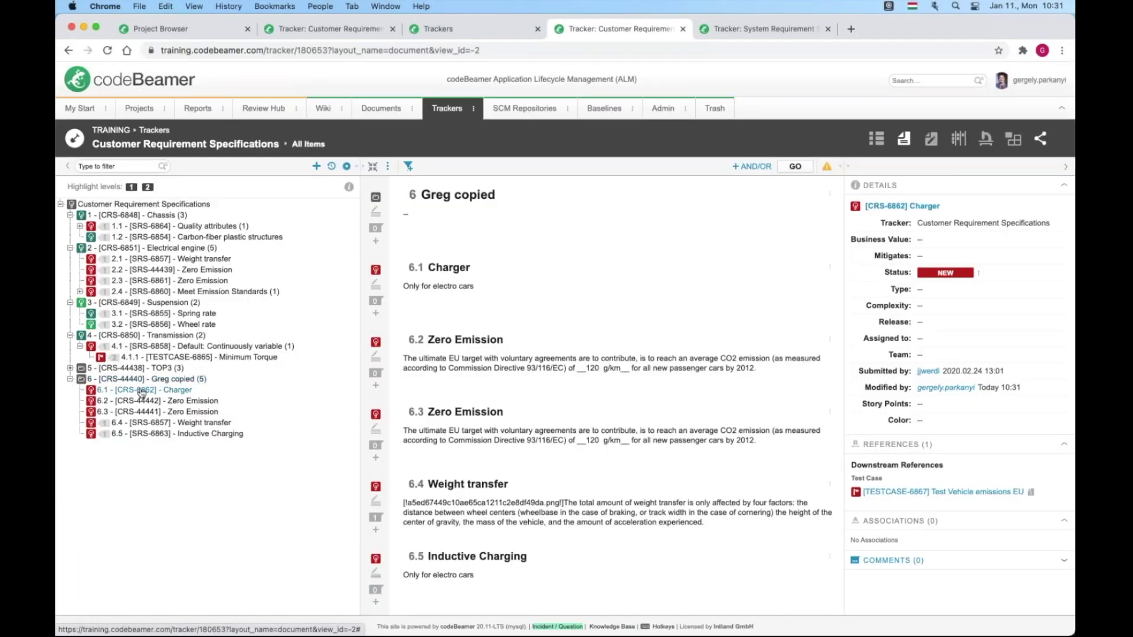
left_click(131, 389)
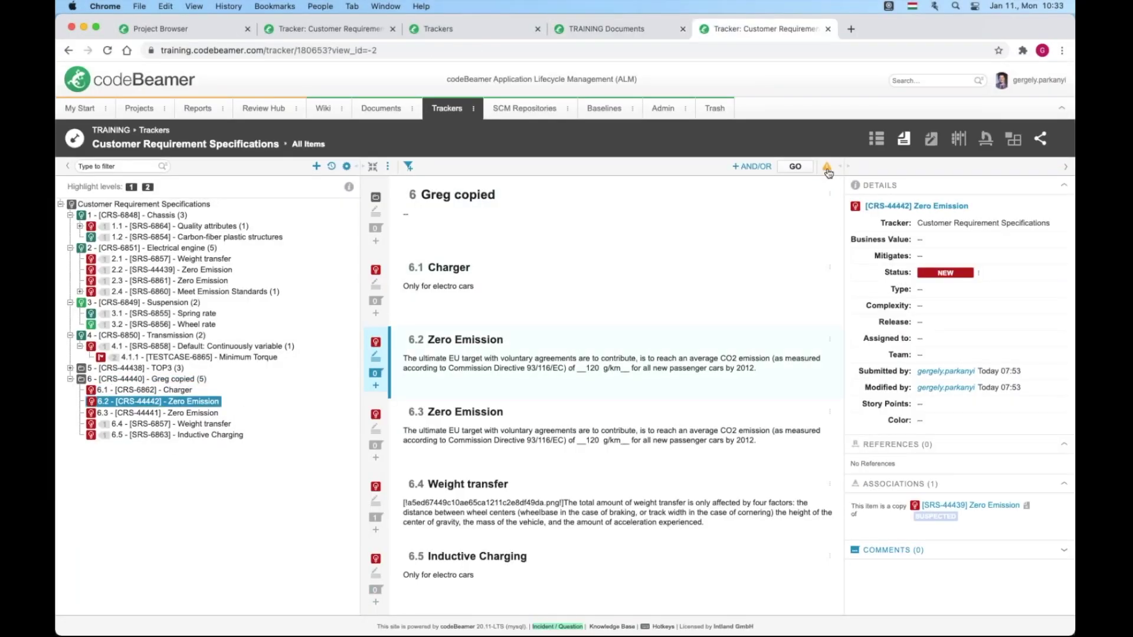
Save the view as 'Intelligent InFocus' with Public View ticked.
left_click(827, 169)
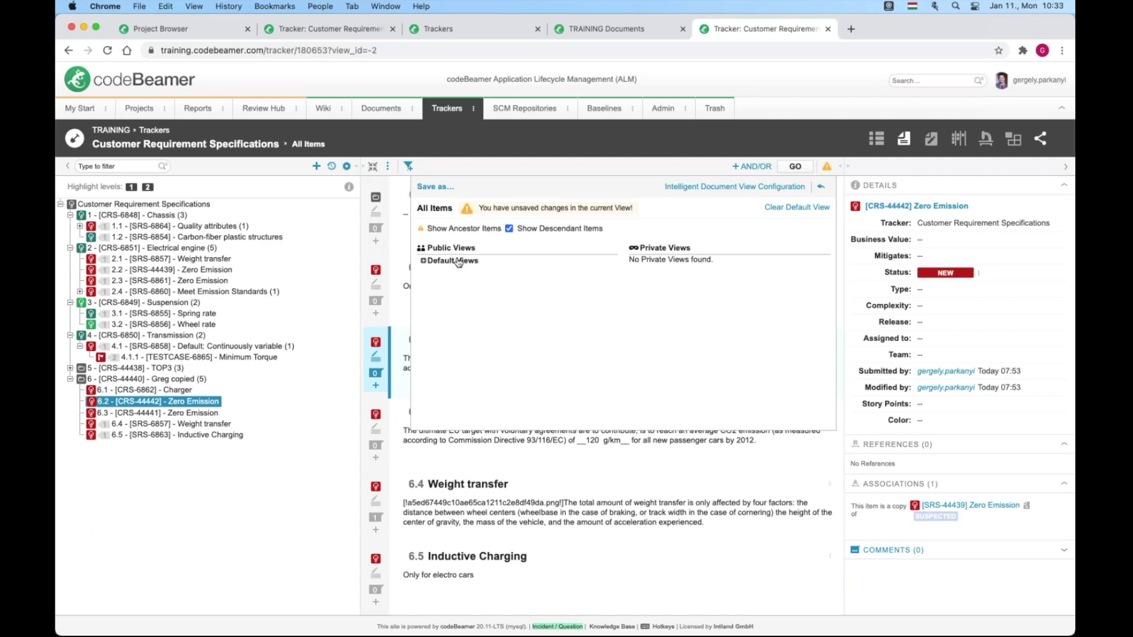
left_click(431, 188)
left_click(375, 258)
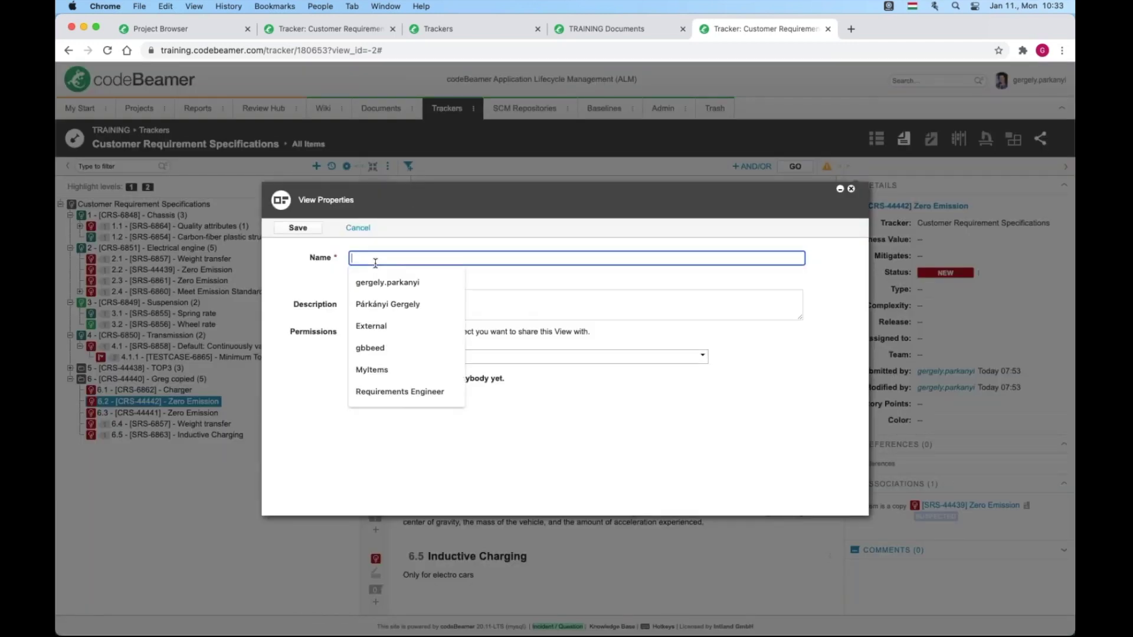
type("I")
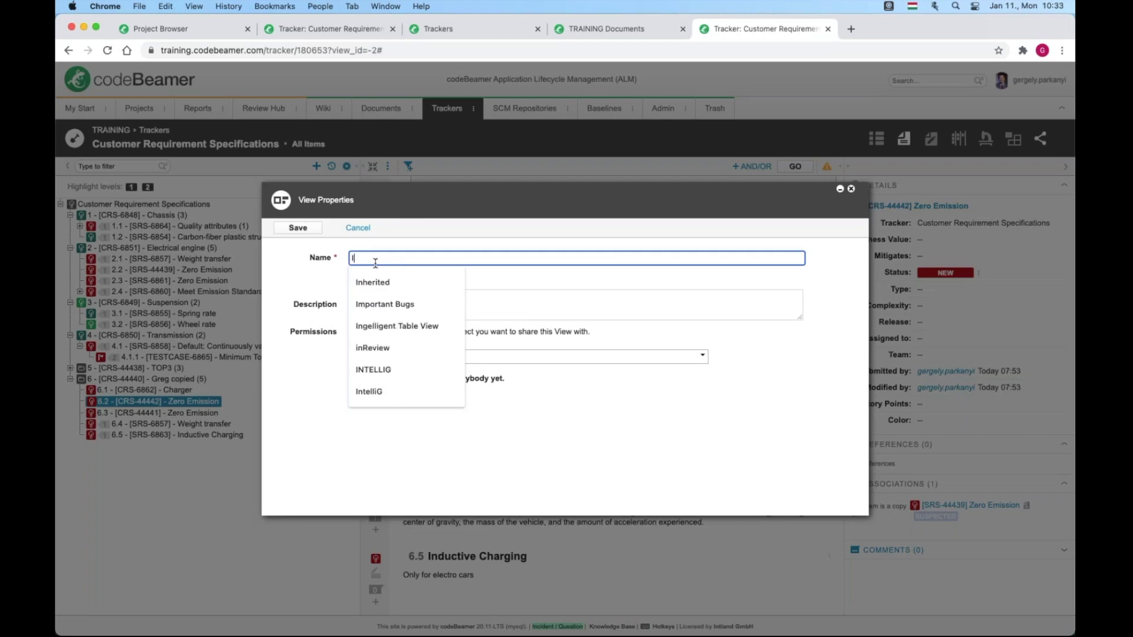
type("ntelligent ")
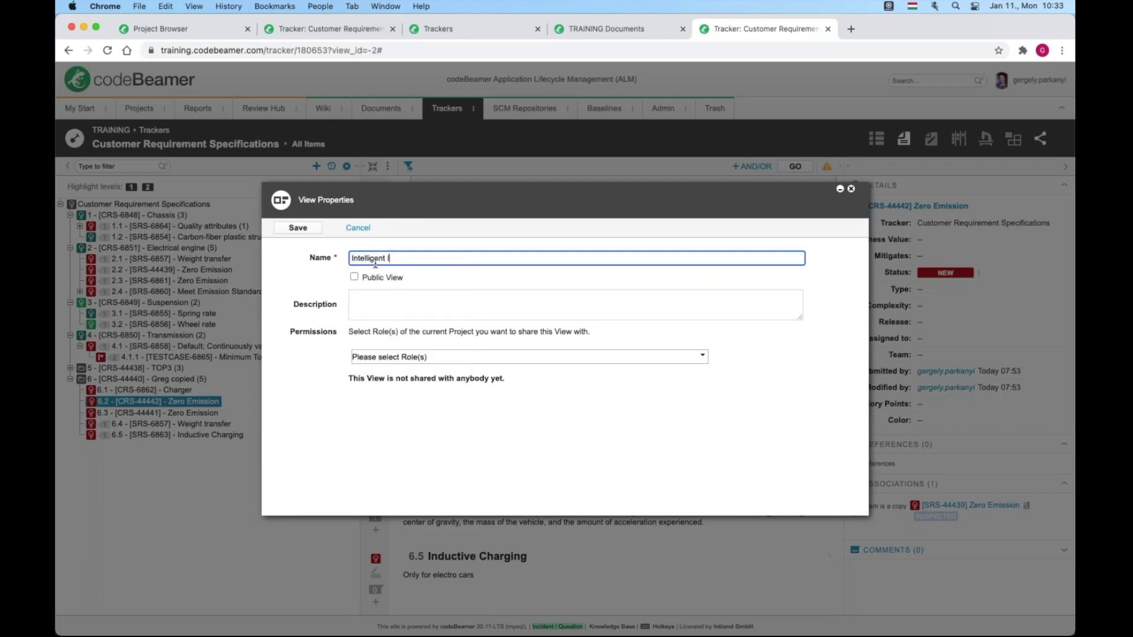
type("InFocus")
left_click(354, 277)
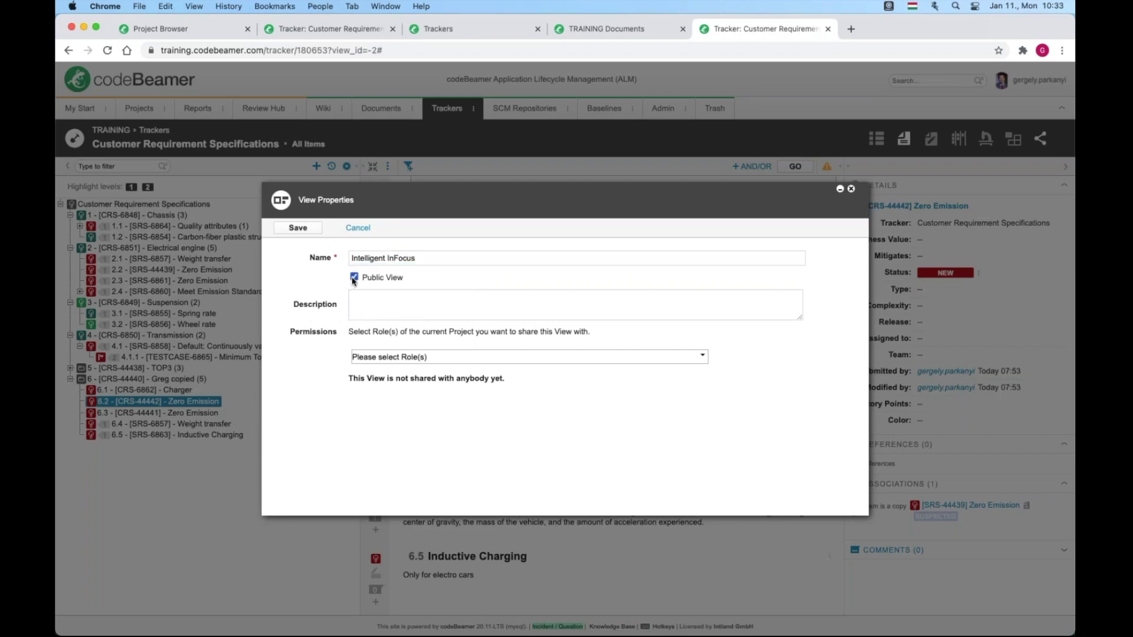